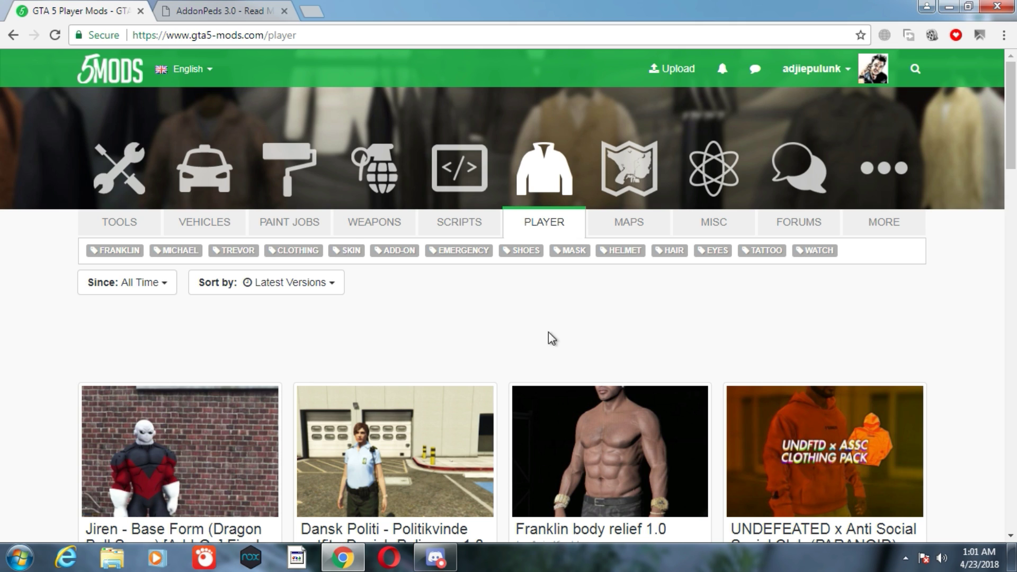
Search the GTA5-Mods site for "addon".
click(915, 68)
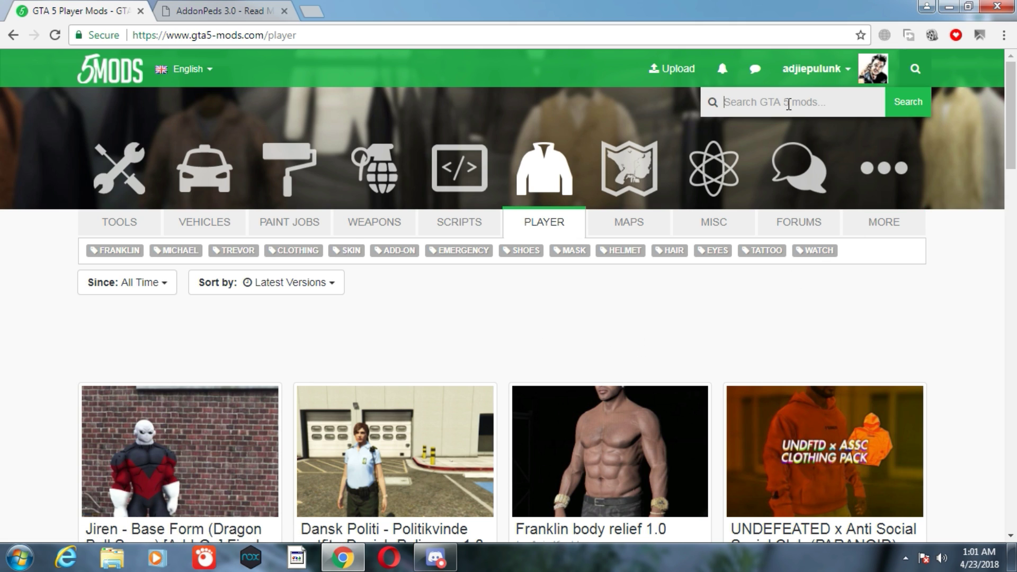
text(addon)
key(Return)
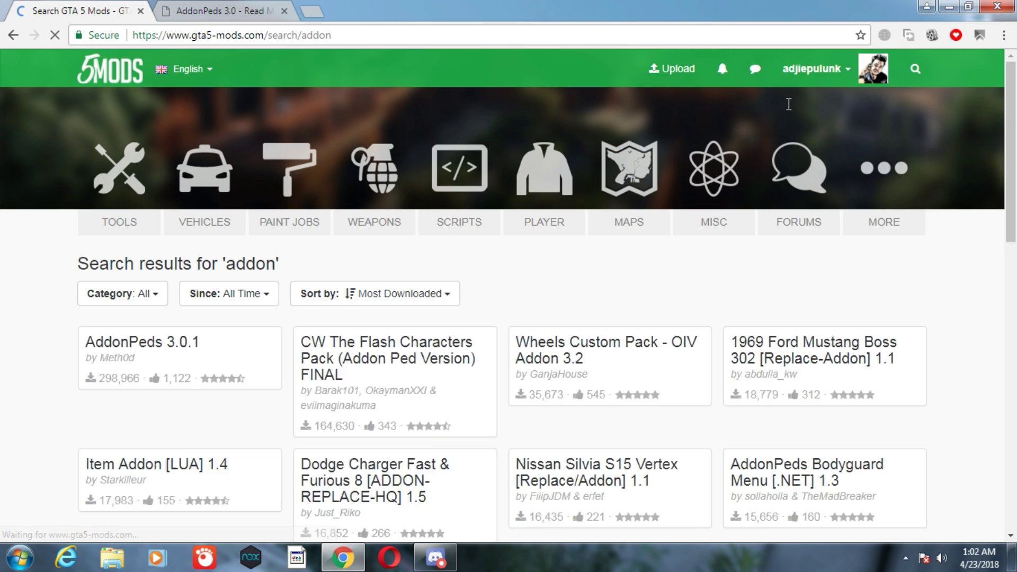
Open the AddonPeds 3.0.1 search result in a new tab and switch to it.
scroll(6, 331, down, 4)
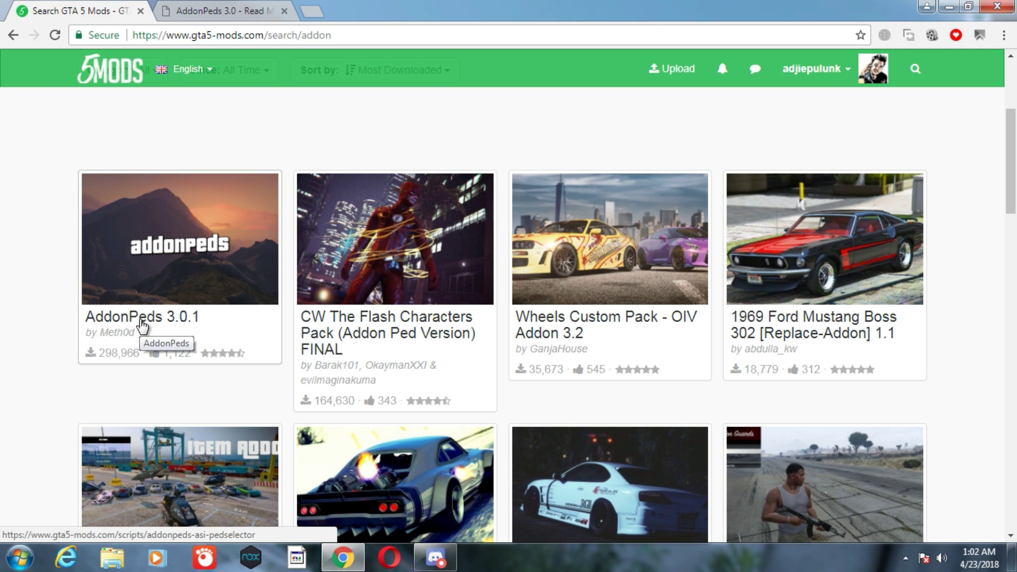
right_click(142, 320)
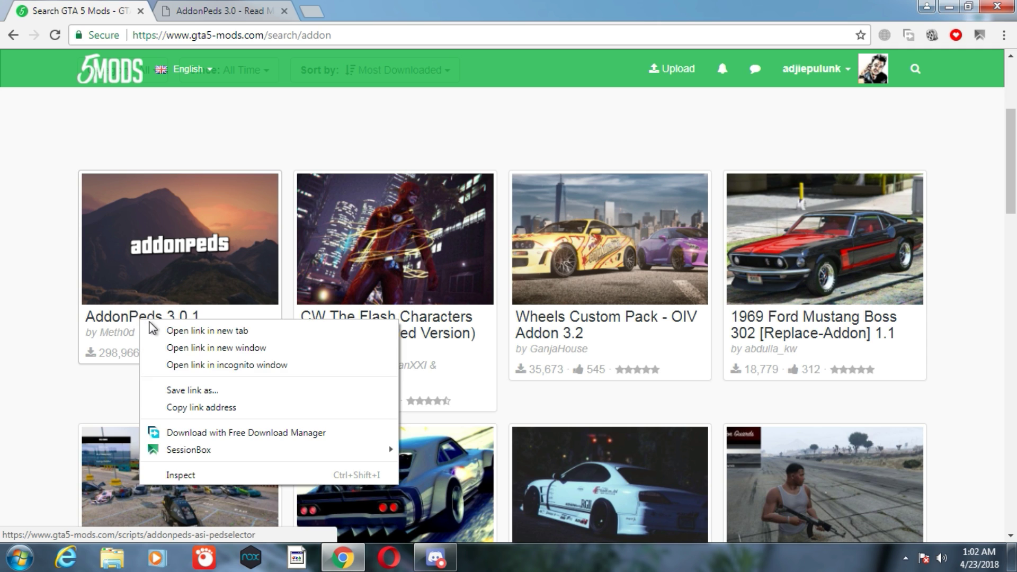
click(177, 331)
click(217, 7)
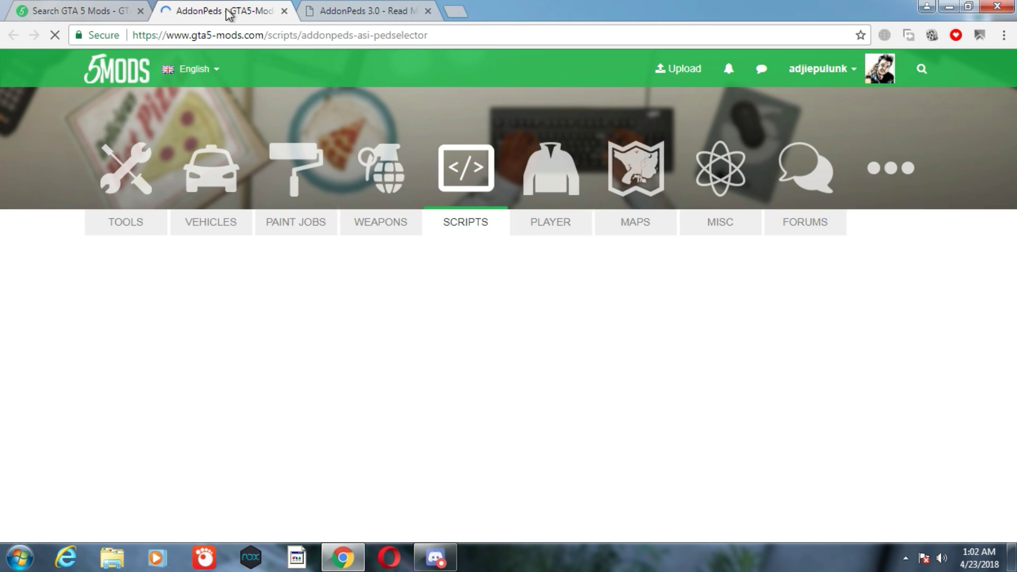
Look through the AddonPeds page for its description, requirements, available versions and download option.
scroll(504, 365, down, 5)
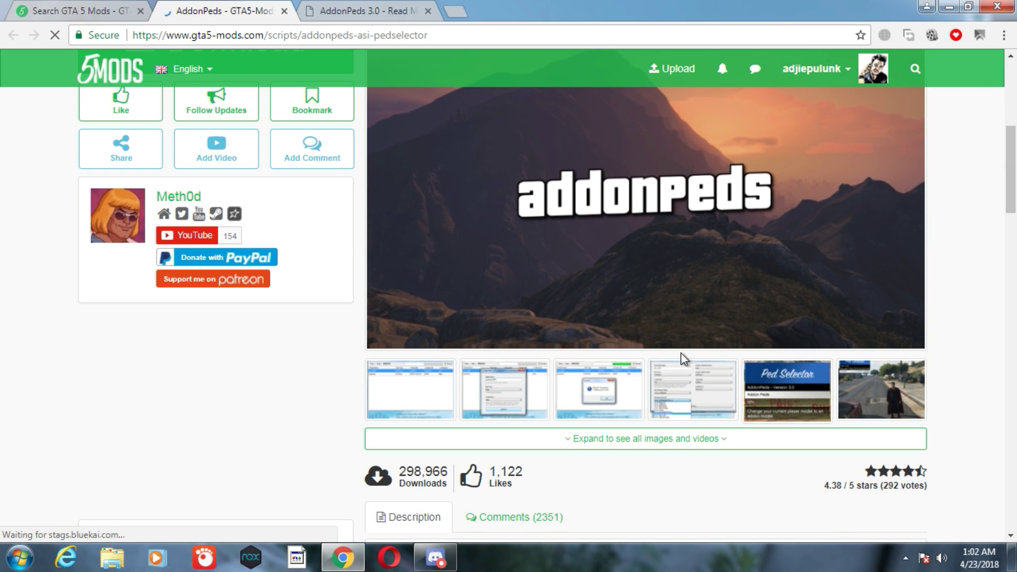
scroll(599, 440, down, 10)
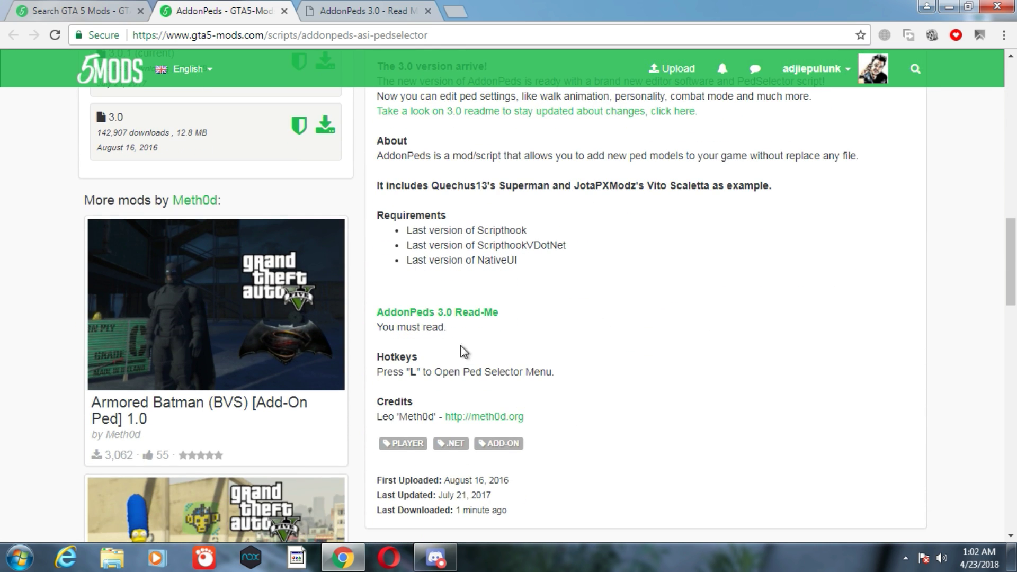
scroll(542, 440, up, 4)
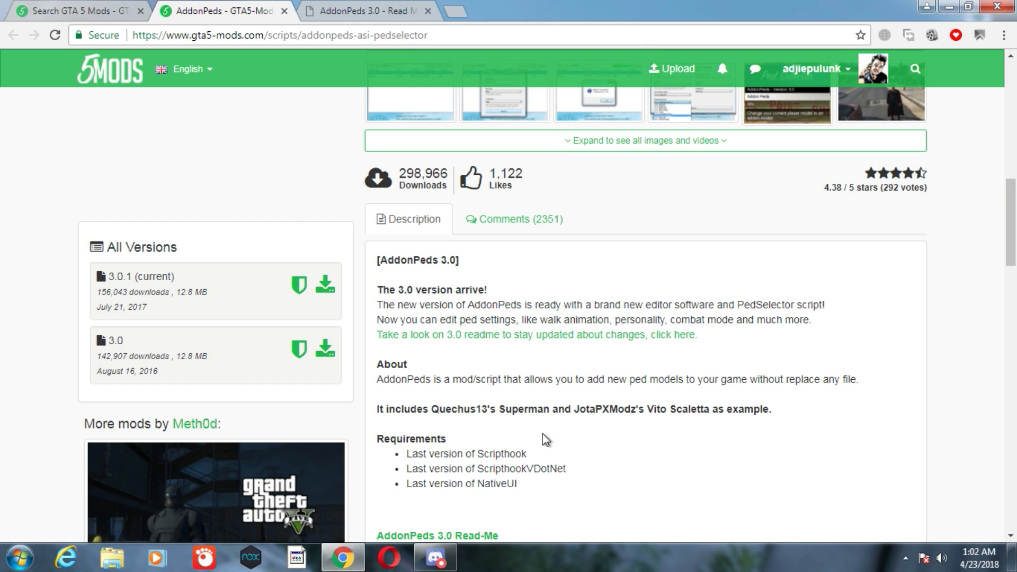
scroll(542, 439, up, 3)
scroll(542, 440, up, 6)
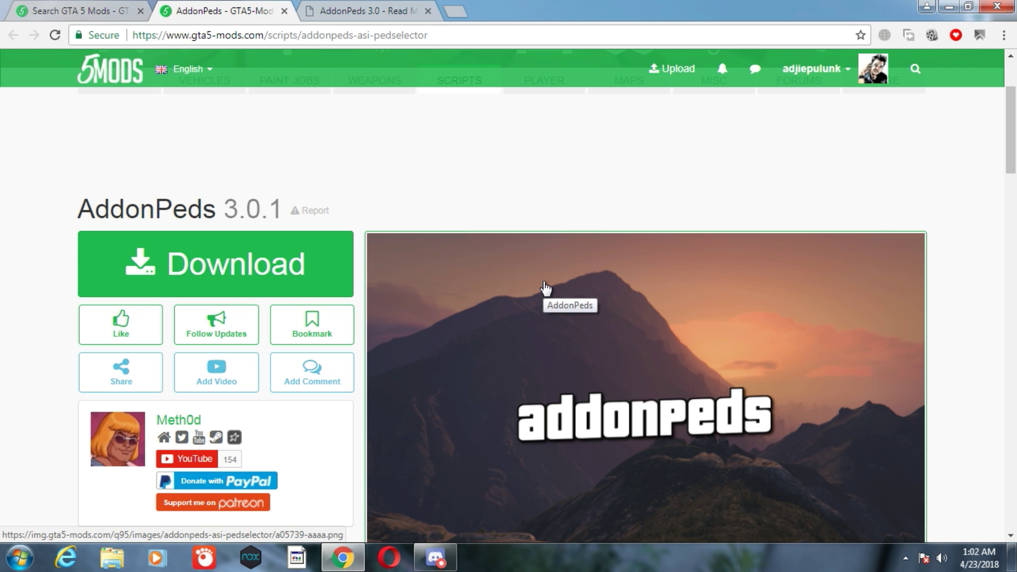
Close the AddonPeds page's tab and return to a refreshed desktop.
click(285, 11)
click(950, 6)
right_click(384, 214)
click(427, 257)
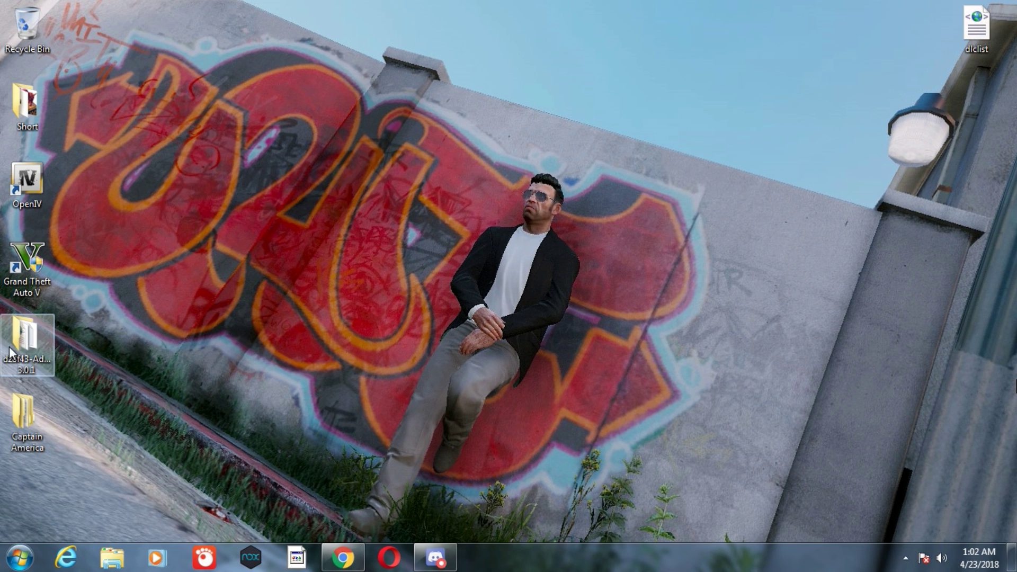
Open the d28f43-AddonPeds 3.0.1 folder and select the addonpeds folder inside its dlcpacks folder.
double_click(29, 343)
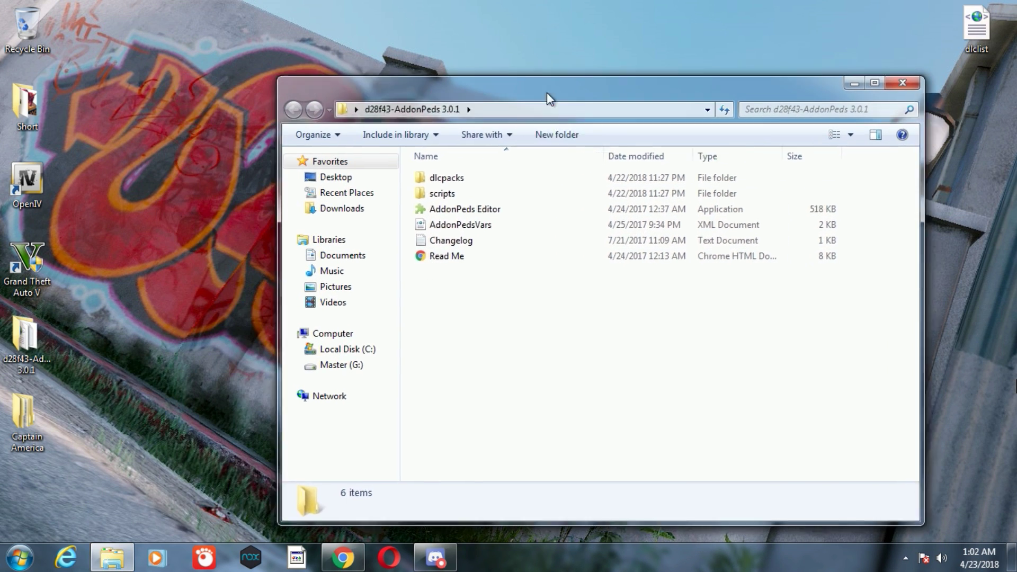
drag(547, 92, 582, 89)
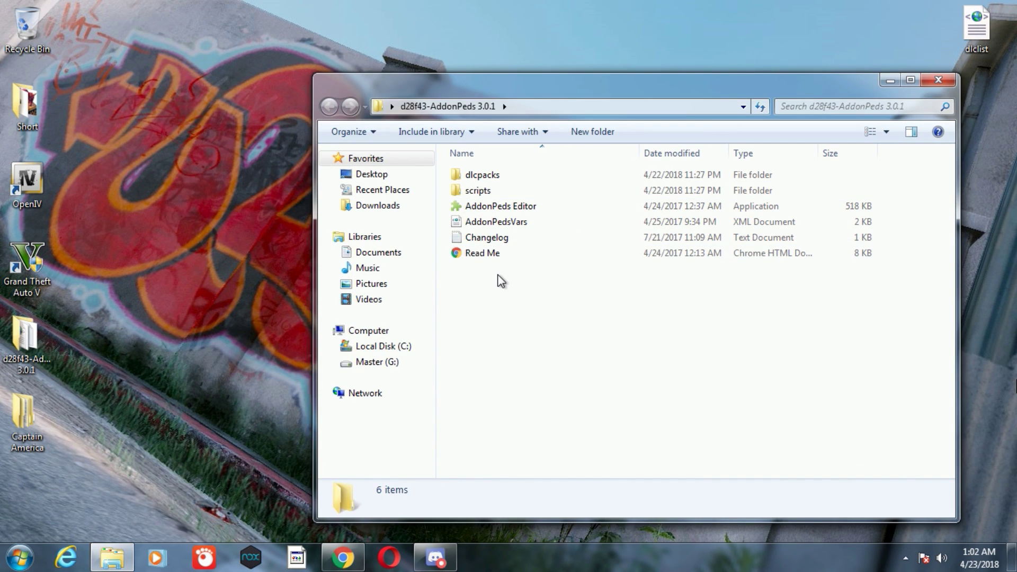
drag(581, 86, 670, 81)
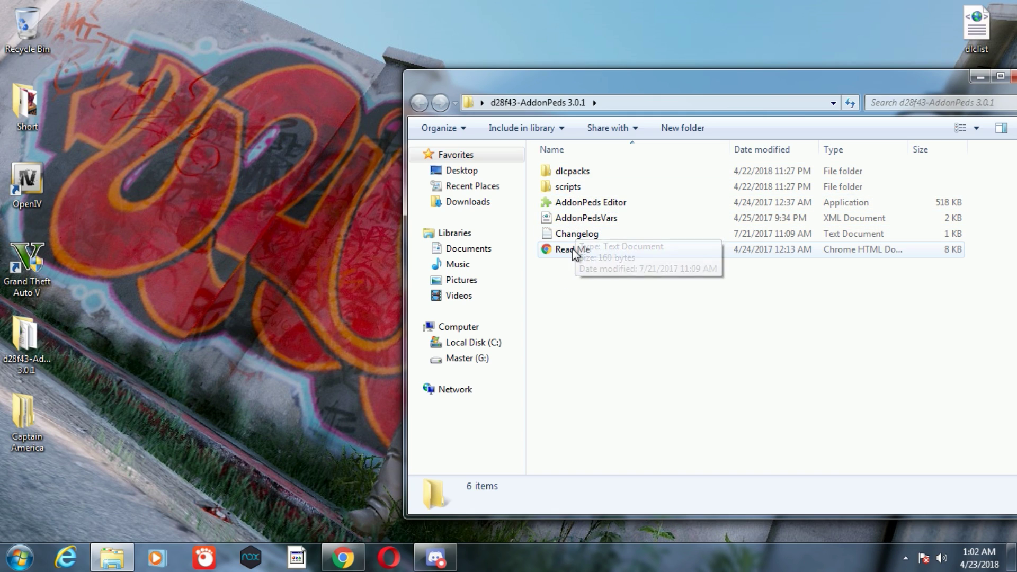
double_click(557, 170)
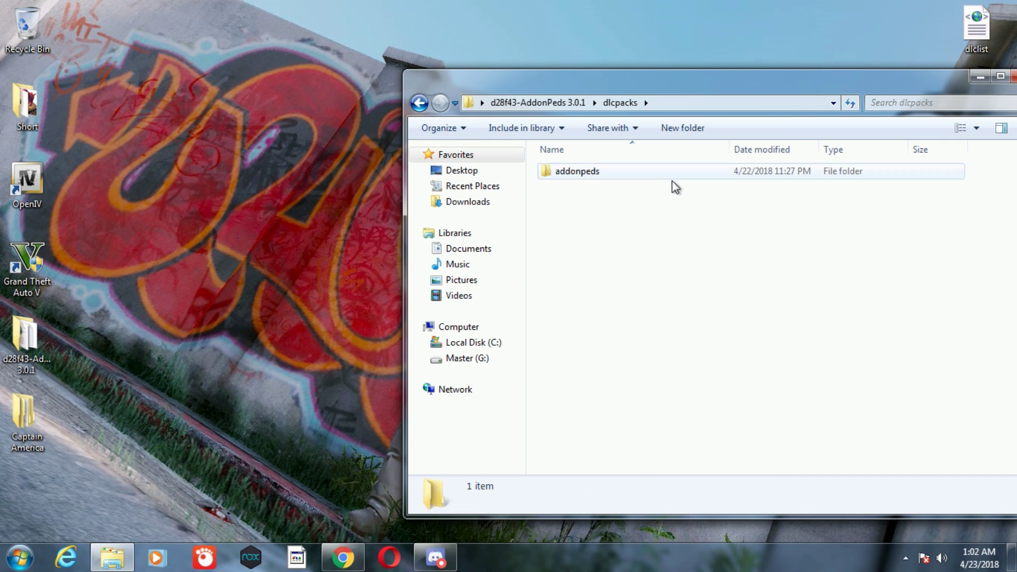
right_click(563, 179)
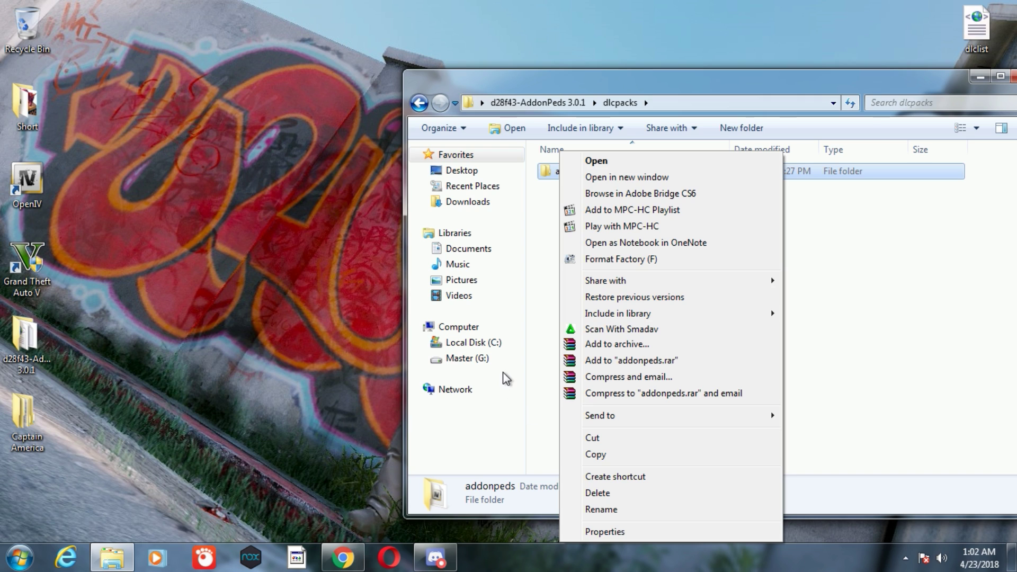
Browse to Game\Grand Theft Auto V\update\x64\dlcpacks on the Master (G:) drive.
click(467, 359)
double_click(586, 266)
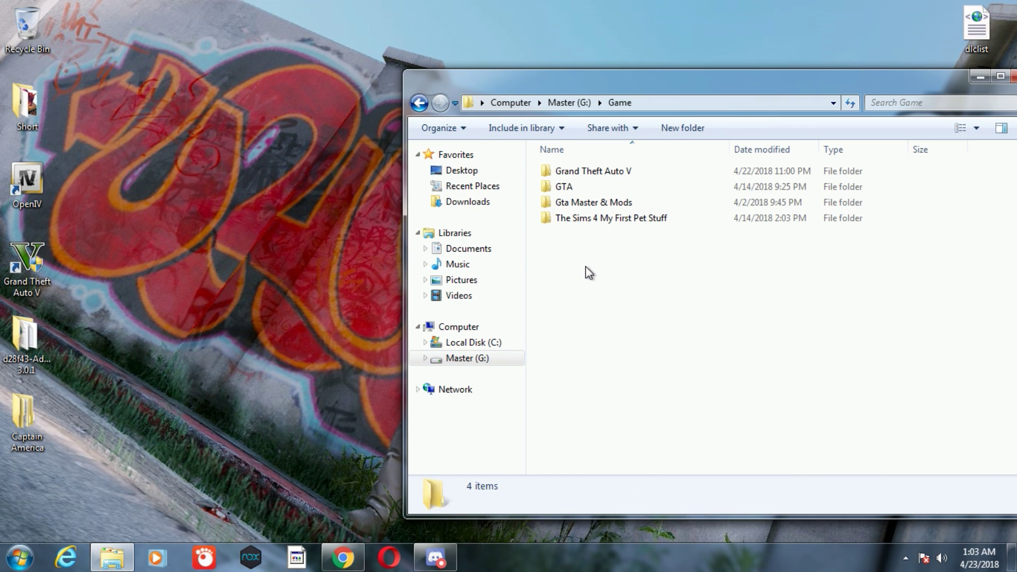
double_click(596, 171)
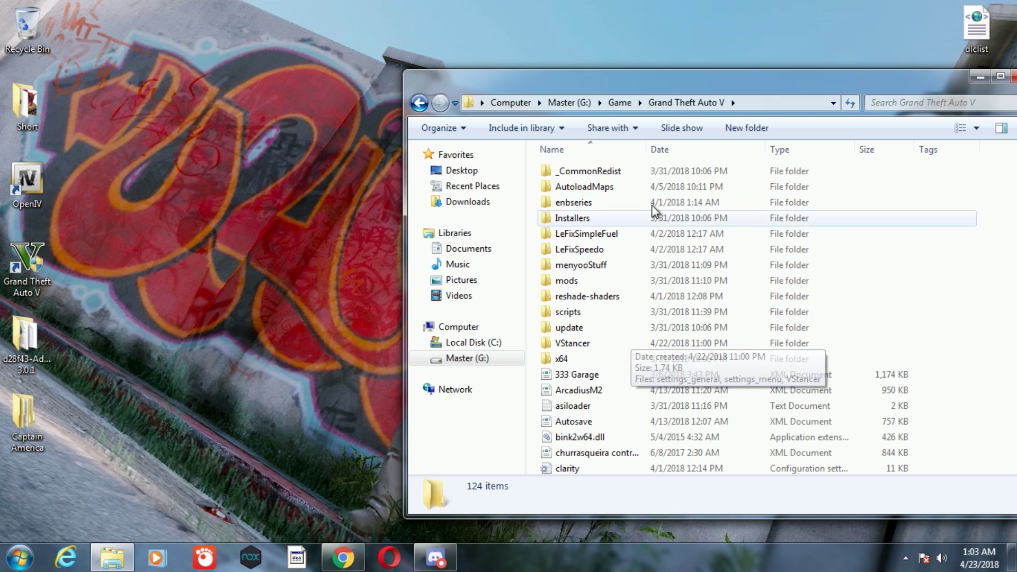
drag(822, 83, 644, 78)
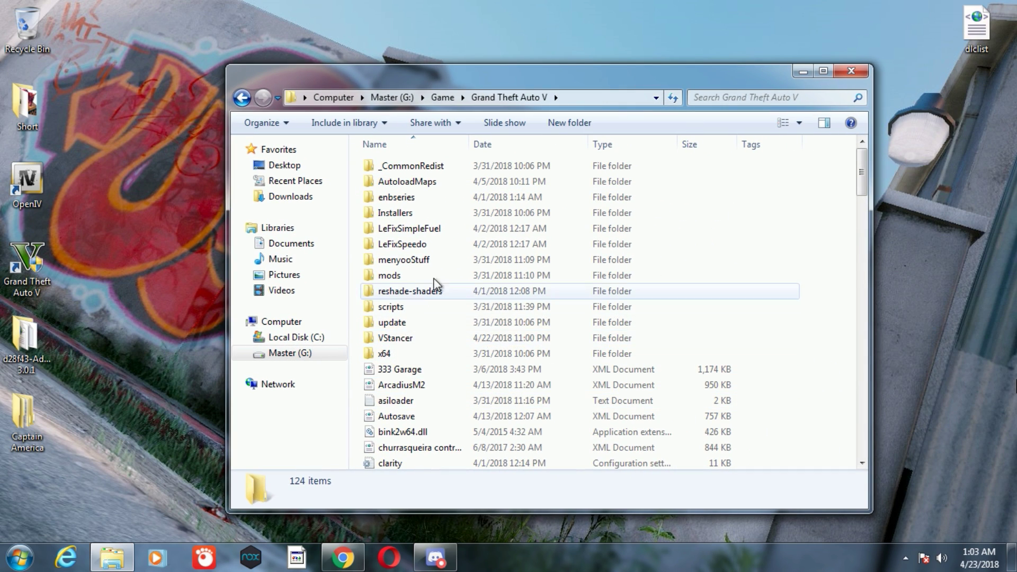
double_click(389, 328)
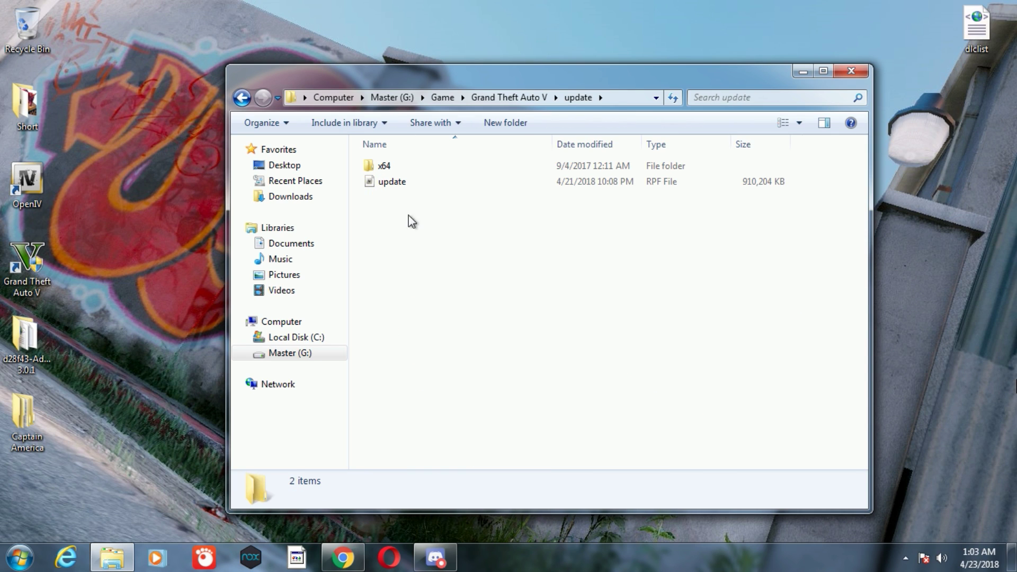
double_click(377, 167)
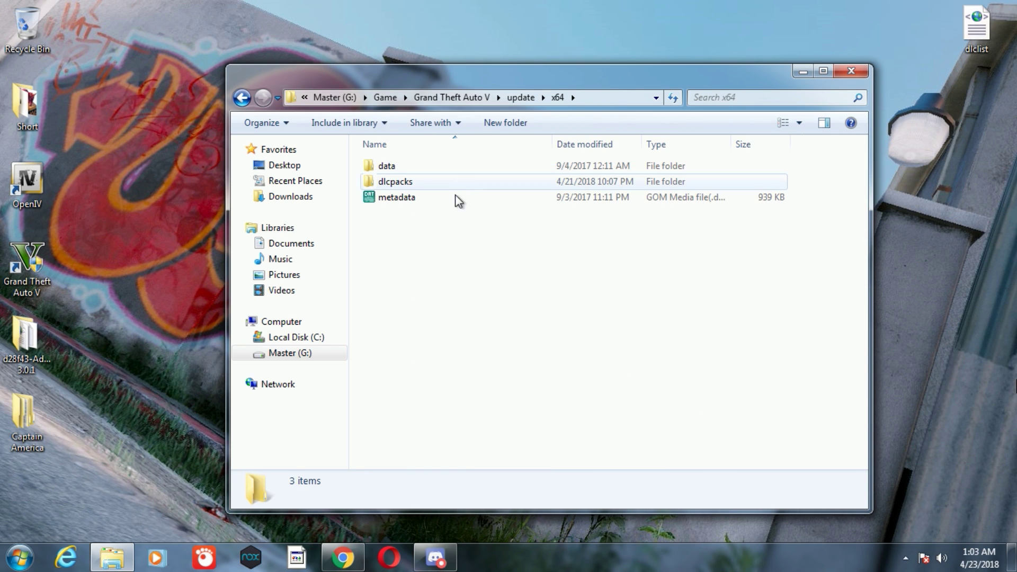
double_click(407, 182)
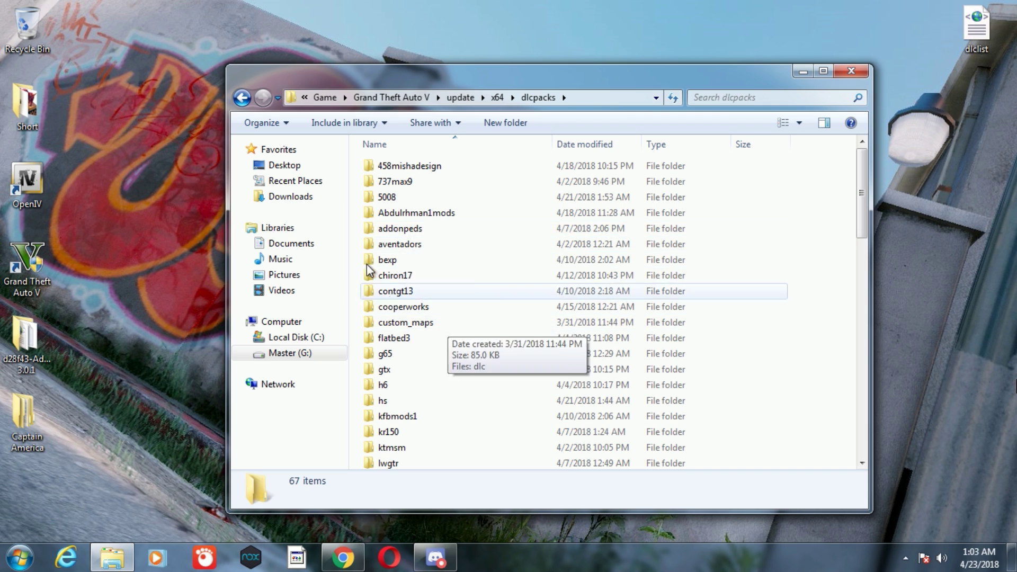
Leave the game's dlcpacks folder, closing its window and refreshing the desktop.
click(286, 353)
double_click(428, 265)
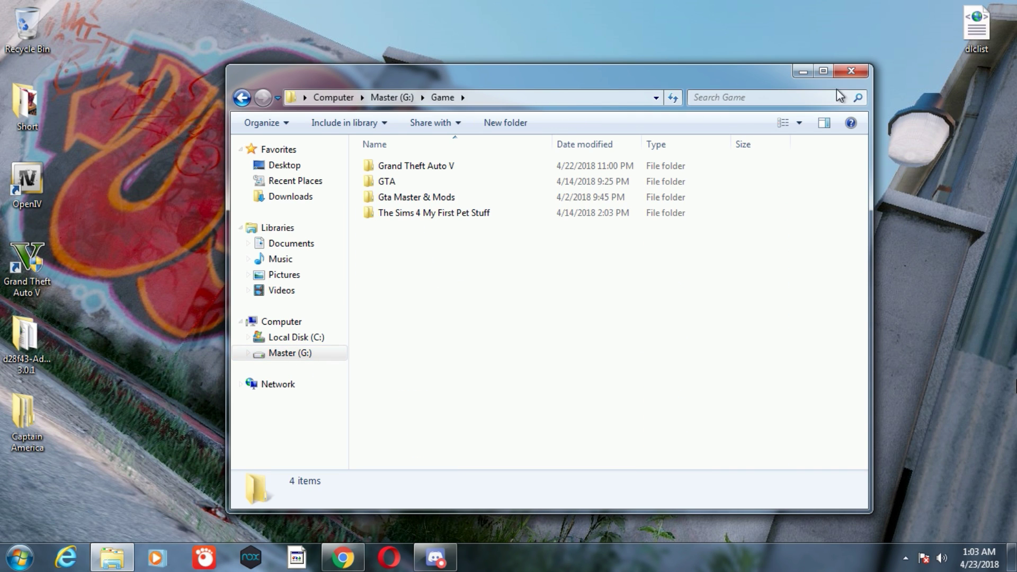
key(alt+F4)
right_click(292, 232)
click(329, 274)
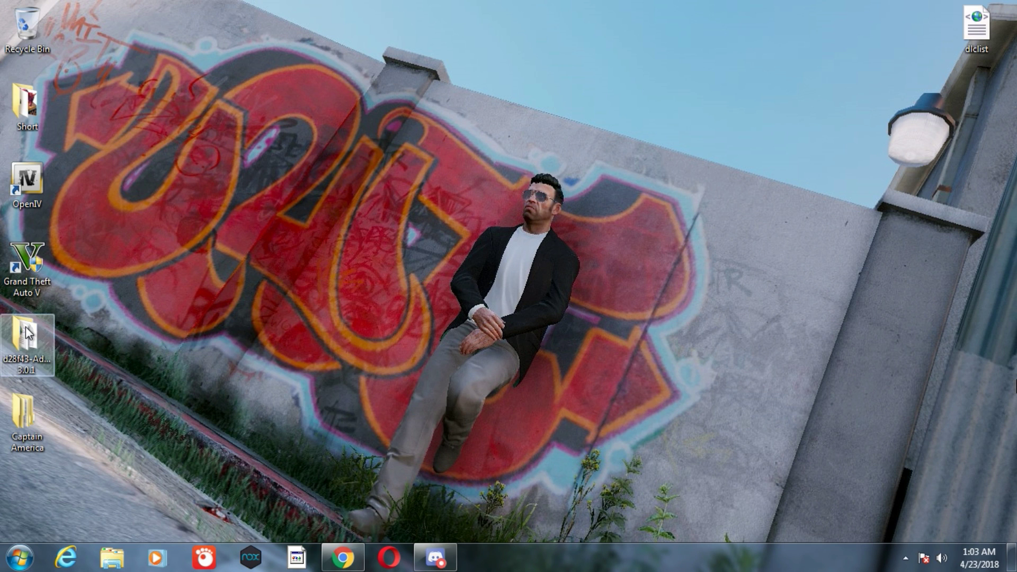
Open the scripts folder inside d28f43-AddonPeds 3.0.1 and move its window aside to make room for a second one.
double_click(32, 340)
drag(502, 68, 738, 79)
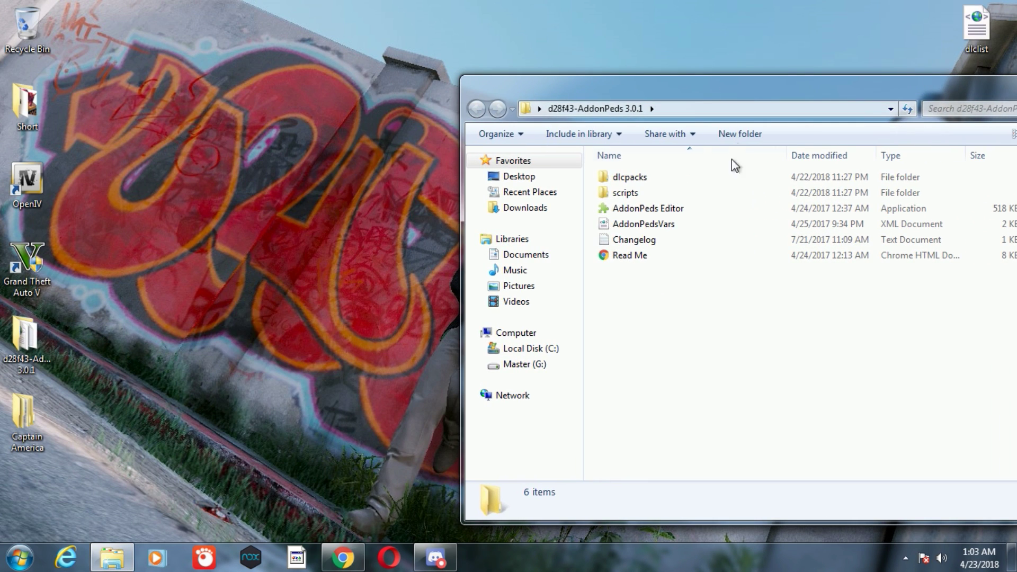
double_click(624, 194)
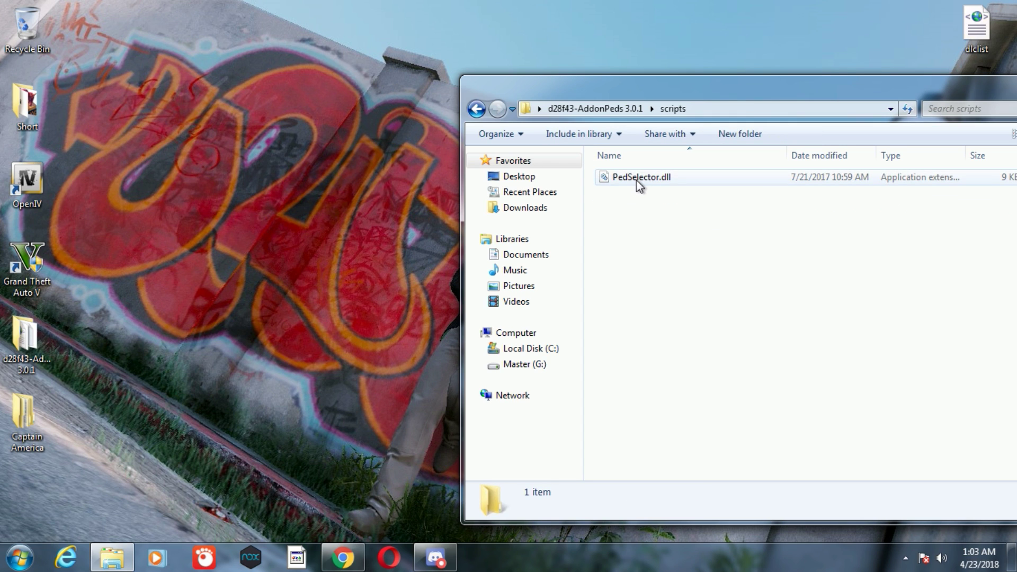
drag(653, 91, 763, 89)
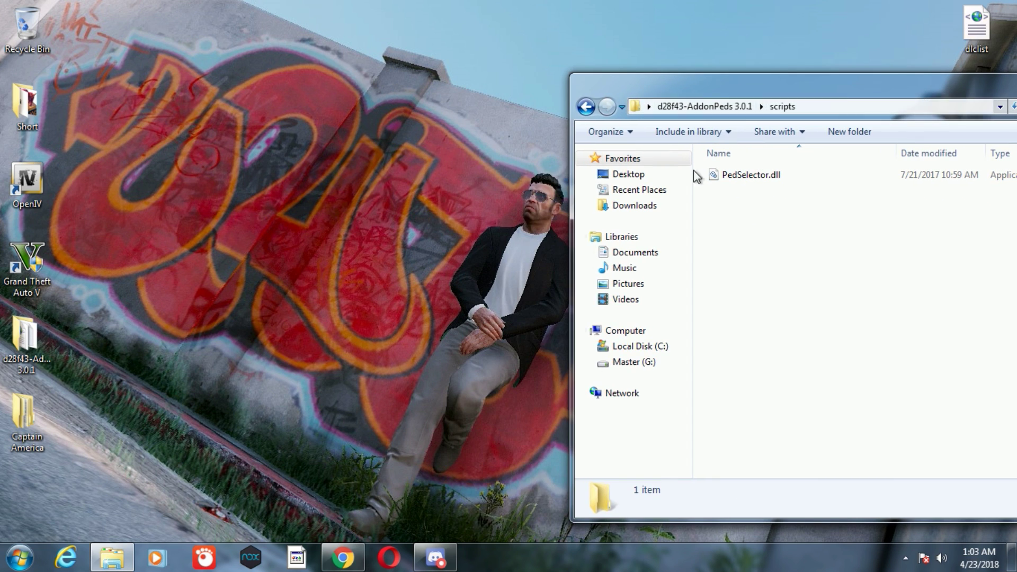
Open a second Explorer window at Game\Grand Theft Auto V\scripts on Master (G:), beside the AddonPeds scripts window.
right_click(110, 546)
click(118, 482)
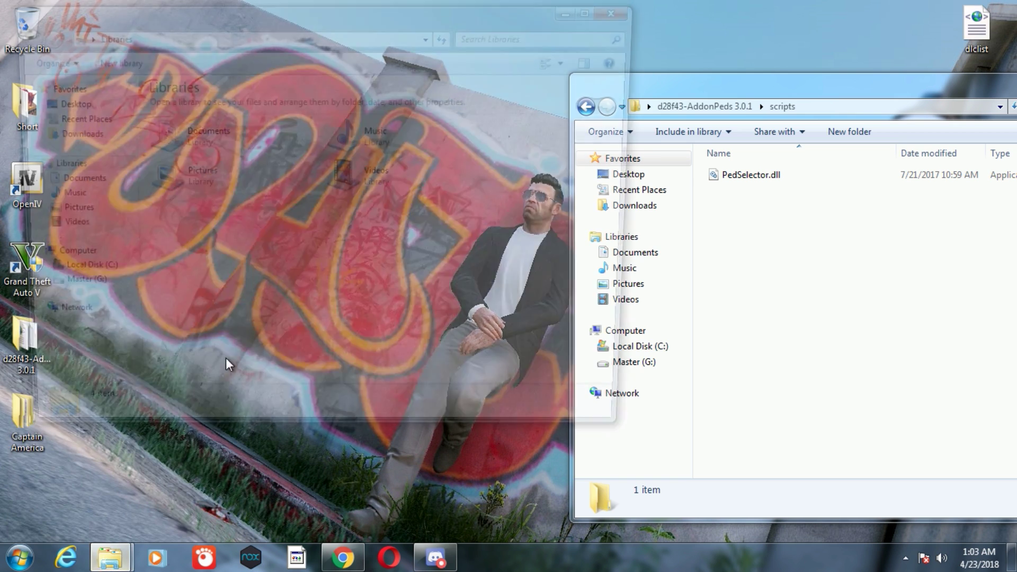
drag(341, 17, 366, 91)
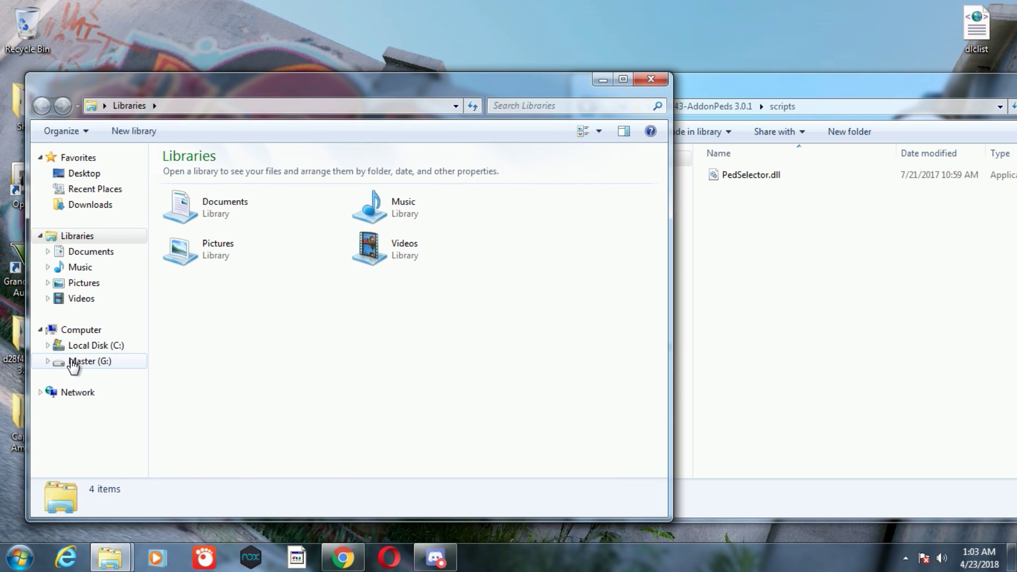
click(90, 360)
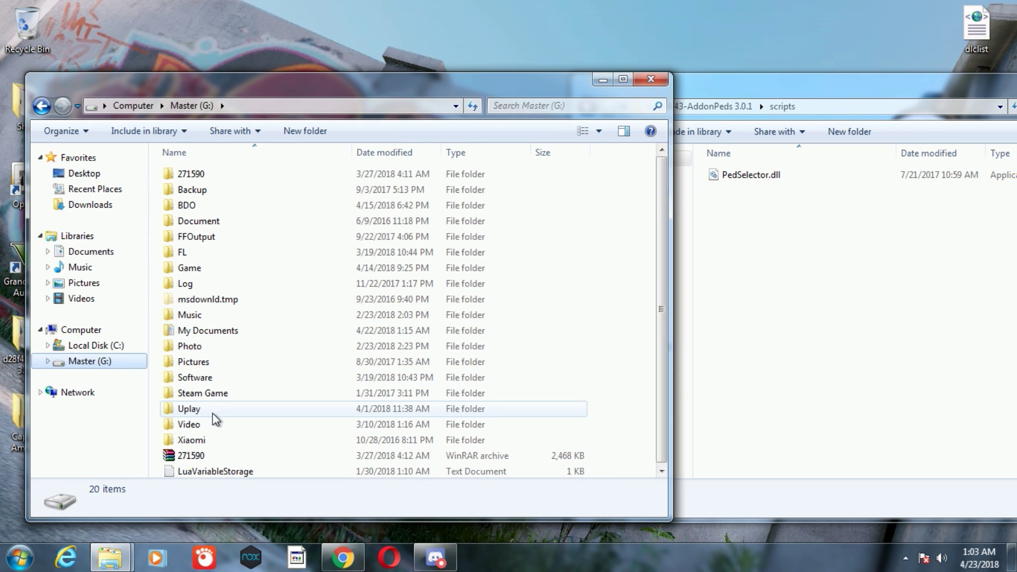
click(206, 269)
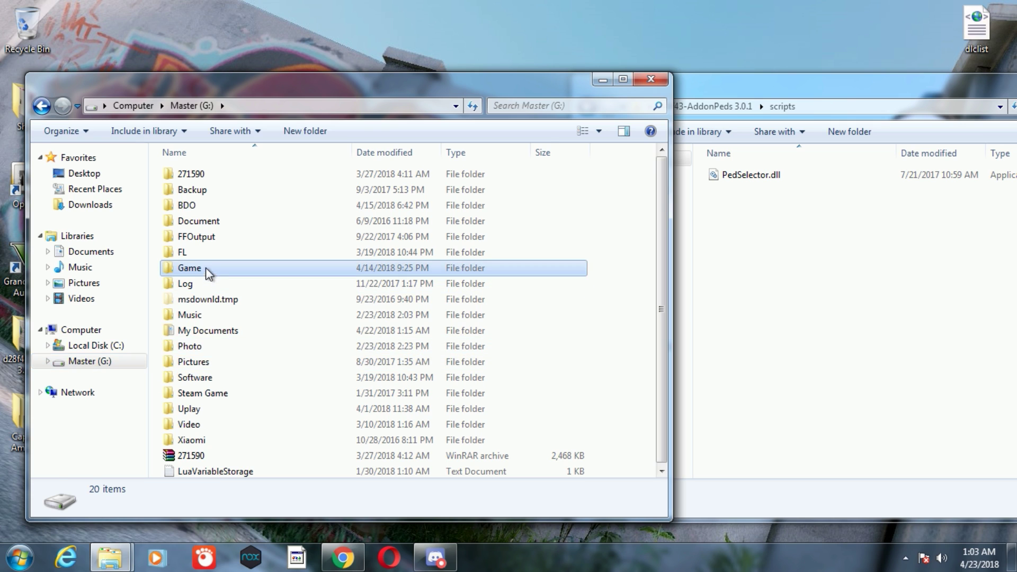
double_click(192, 272)
double_click(199, 172)
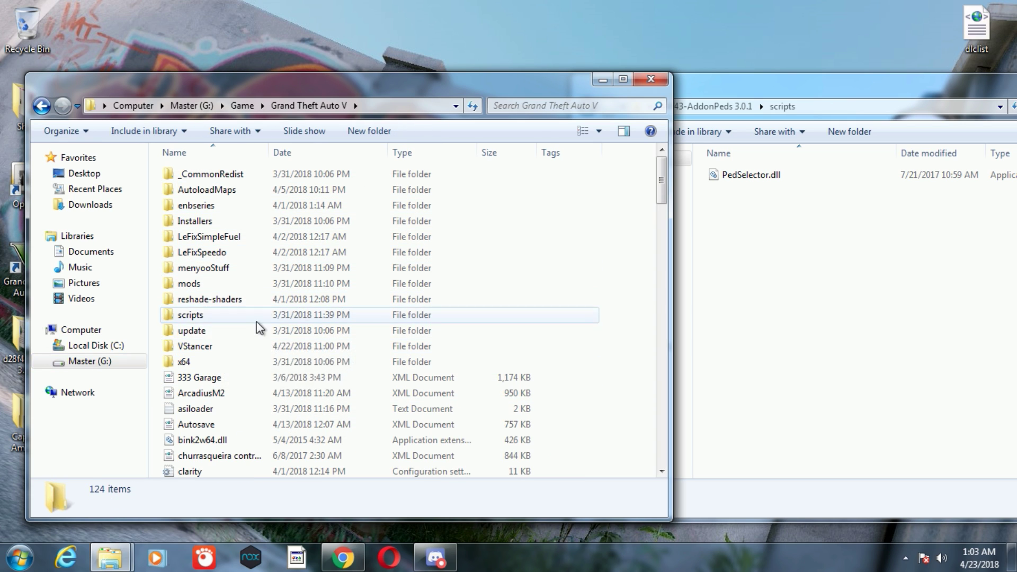
double_click(192, 316)
drag(431, 78, 414, 69)
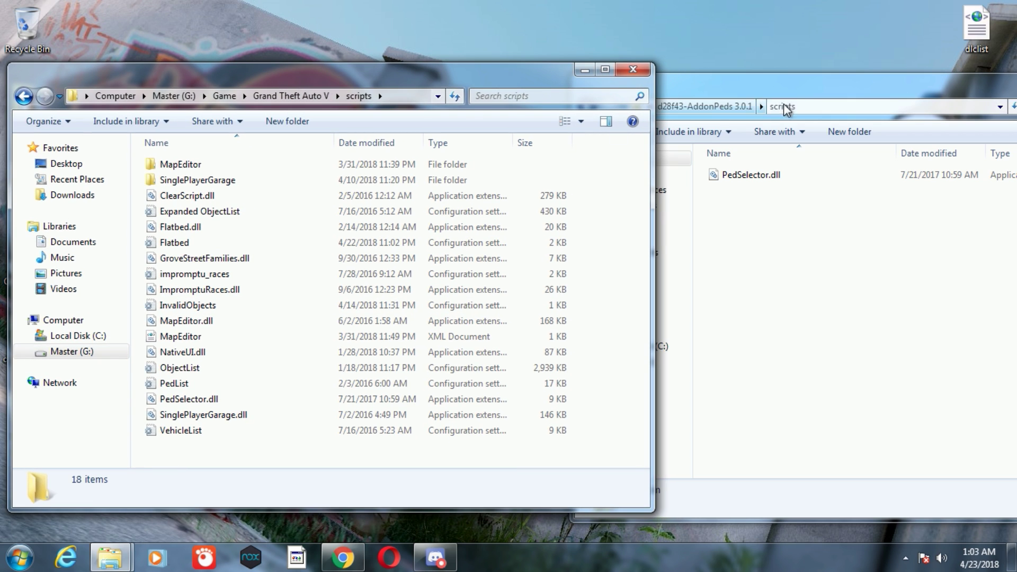
Check PedSelector.dll in the AddonPeds scripts folder against the game's scripts folder and close both windows.
click(783, 102)
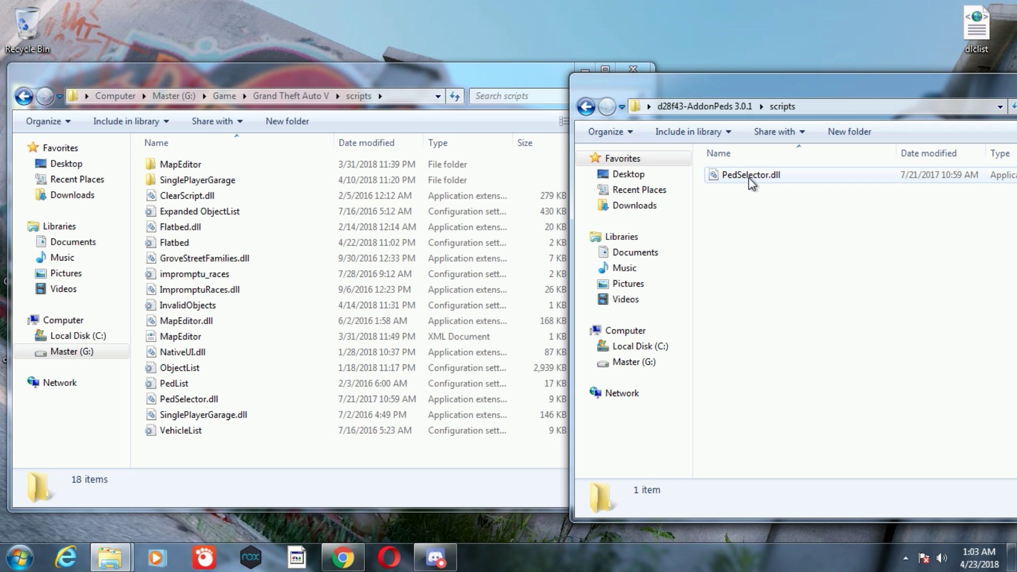
drag(749, 177, 808, 154)
drag(814, 93, 491, 115)
click(870, 102)
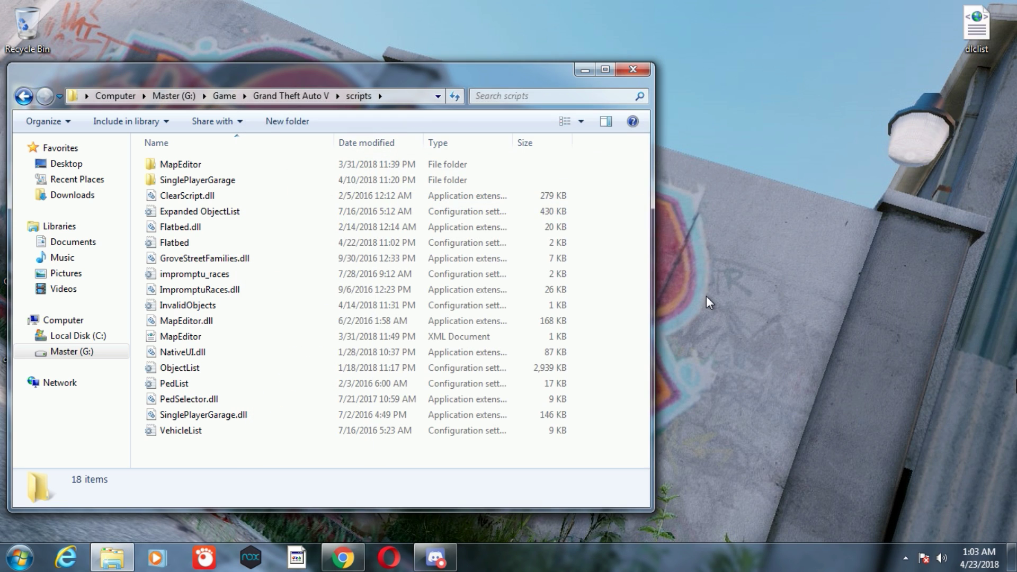
click(647, 73)
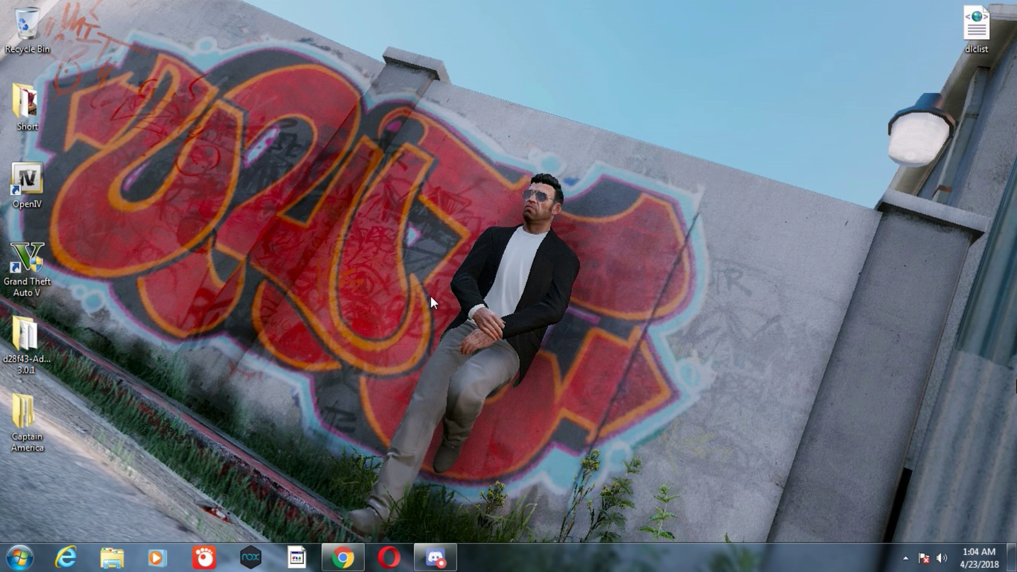
Switch to the GTA5-Mods site in Chrome and search it for captain america.
right_click(402, 261)
click(439, 306)
click(343, 558)
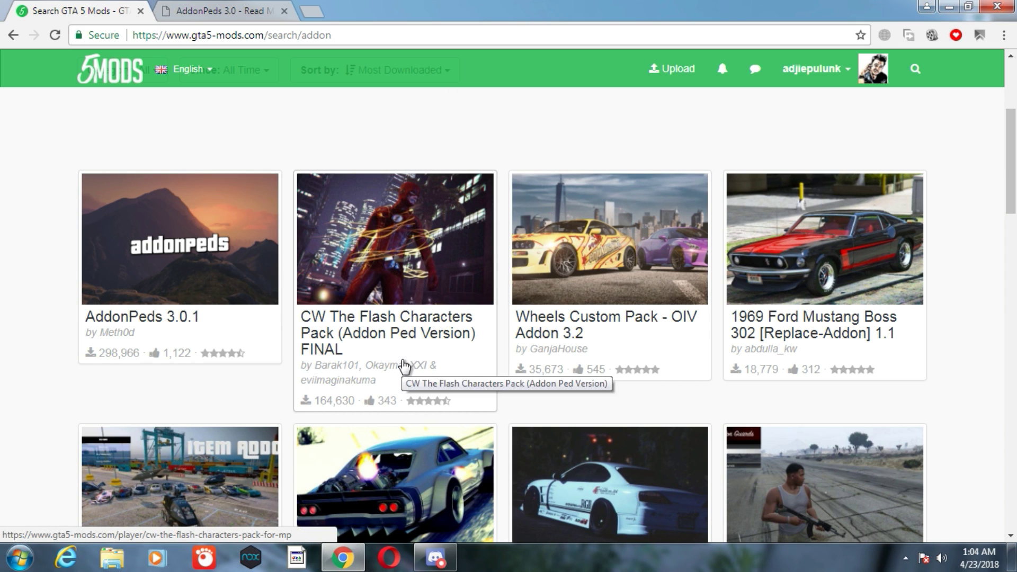
scroll(404, 366, down, 3)
scroll(388, 351, up, 1)
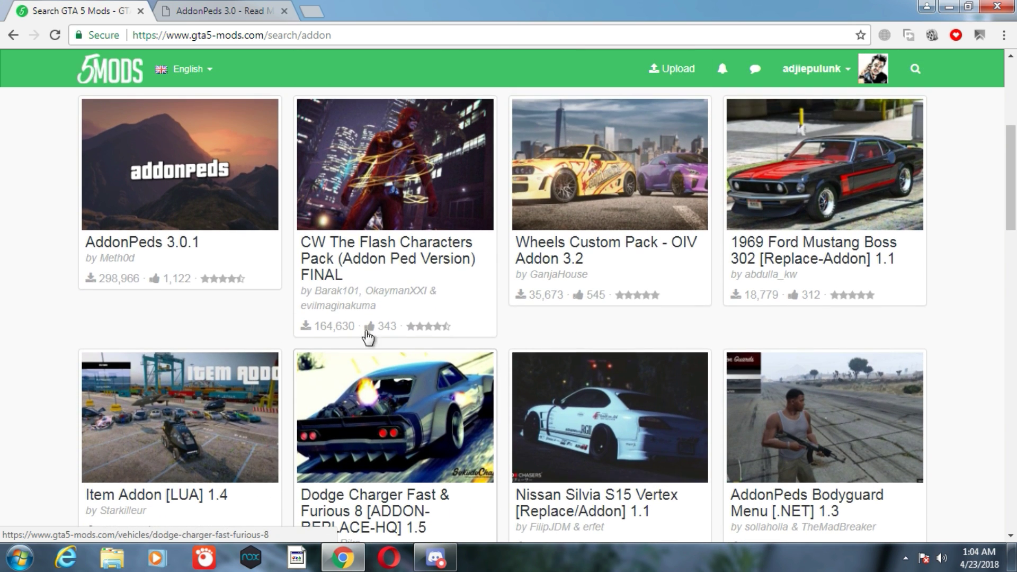
scroll(194, 355, down, 5)
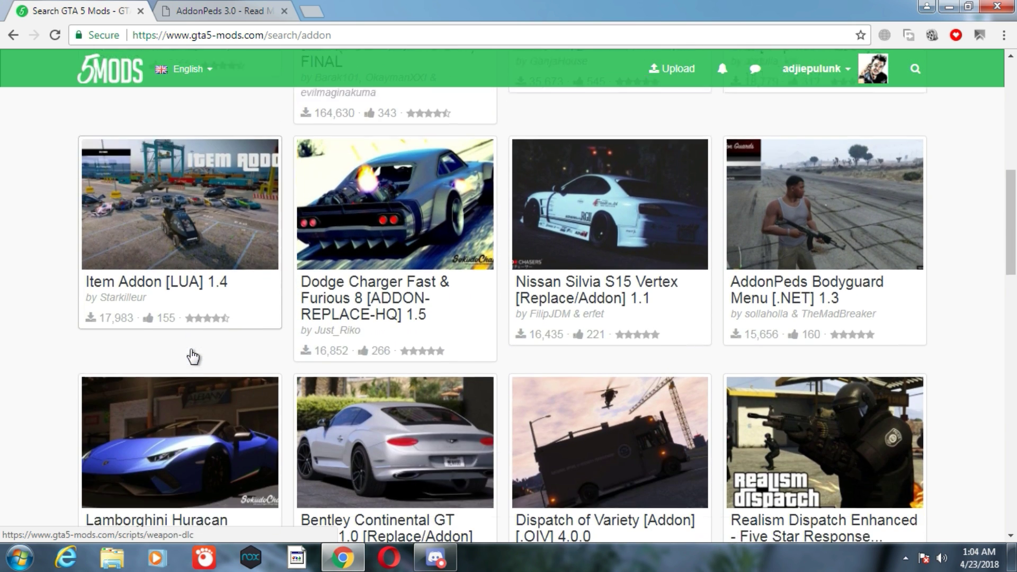
scroll(481, 349, up, 5)
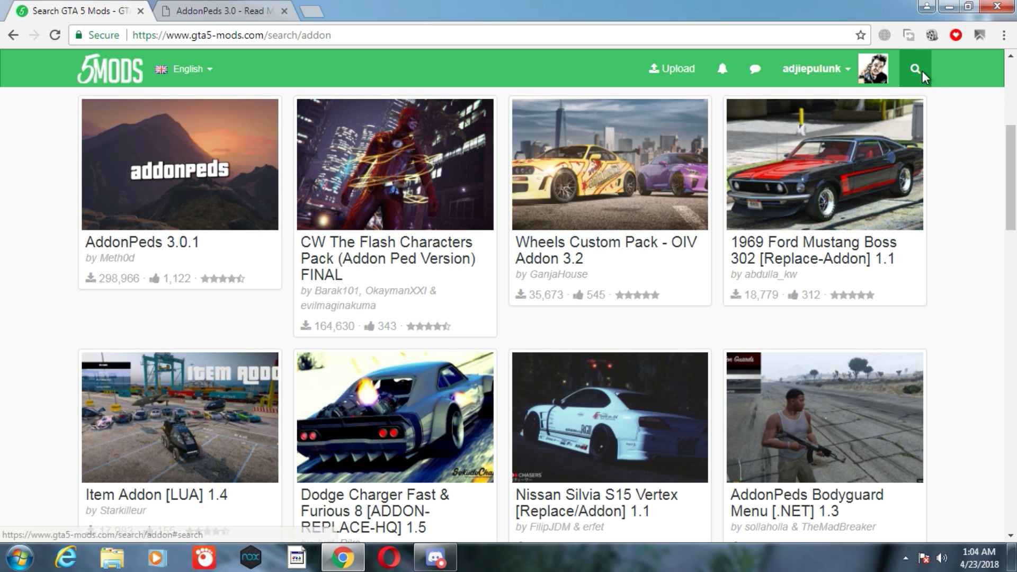
click(922, 70)
text(captain america)
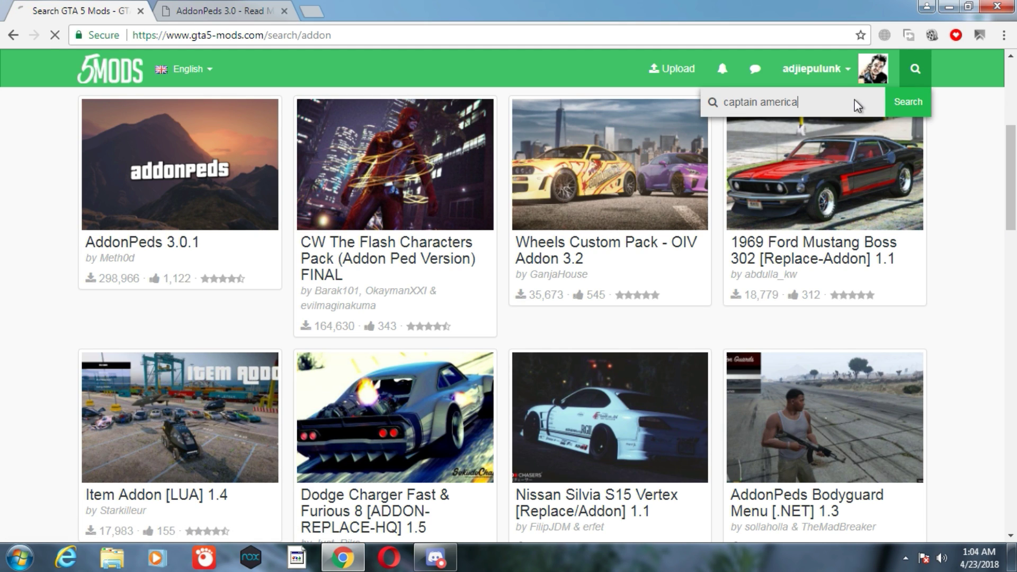
key(Return)
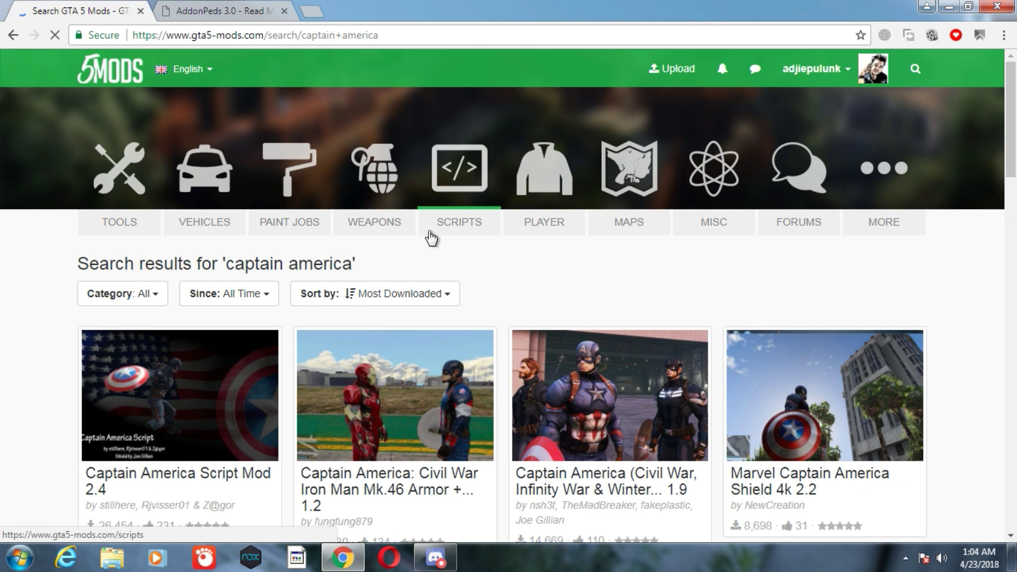
Look through the Captain America results for Add-On Ped mods, leave the browser and refresh the desktop.
scroll(318, 307, down, 3)
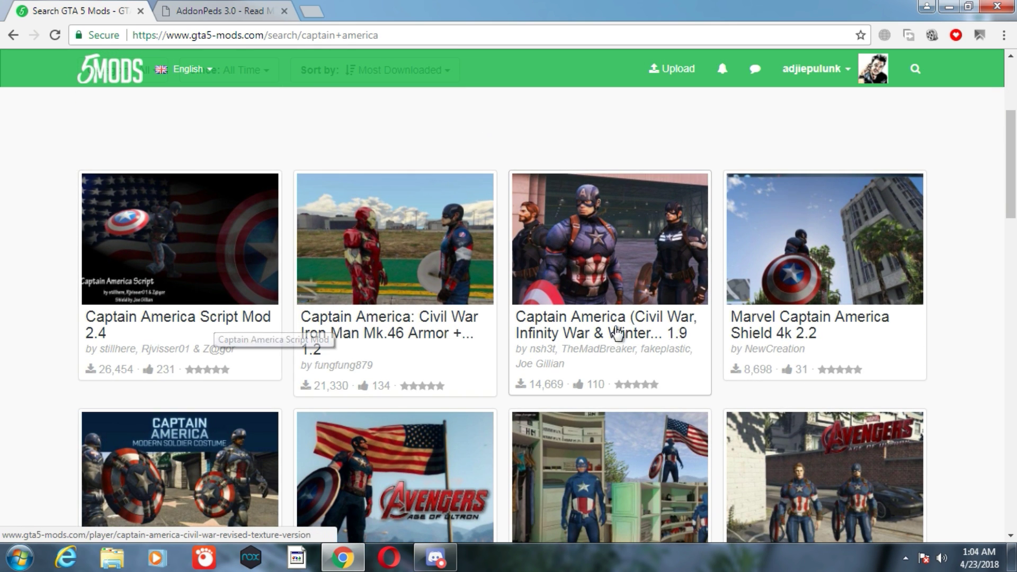
scroll(415, 371, down, 4)
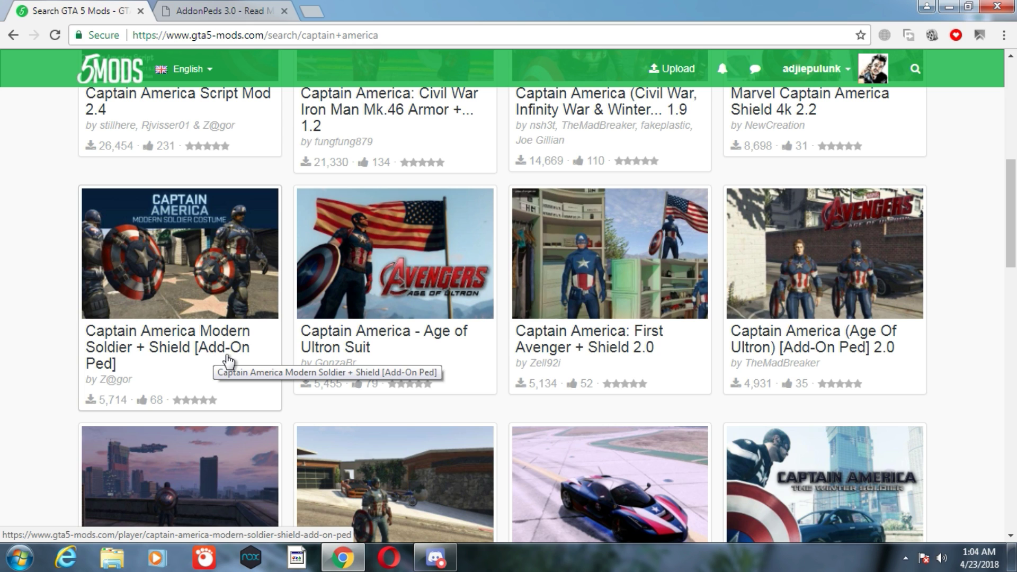
scroll(227, 360, down, 4)
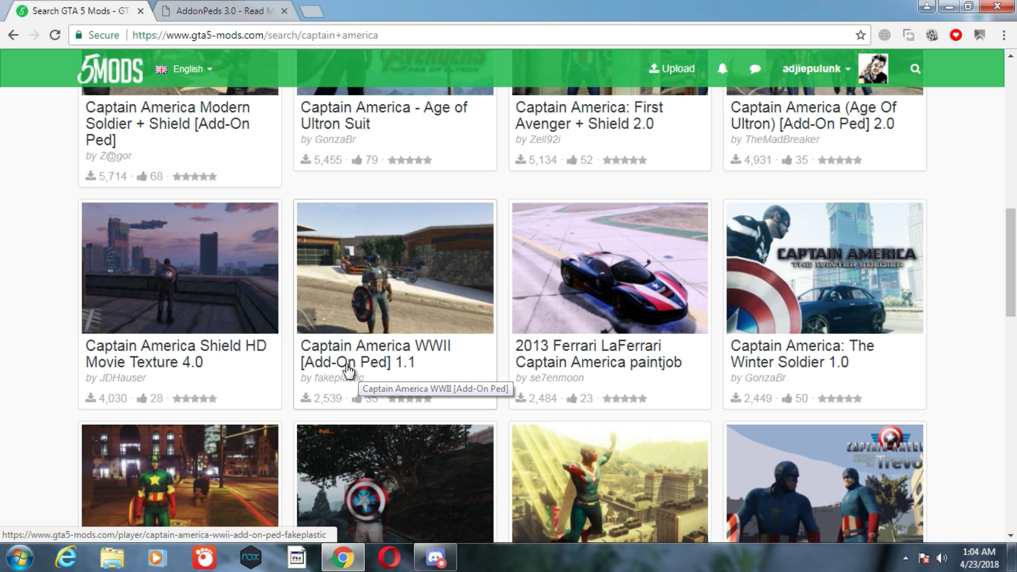
scroll(347, 369, up, 3)
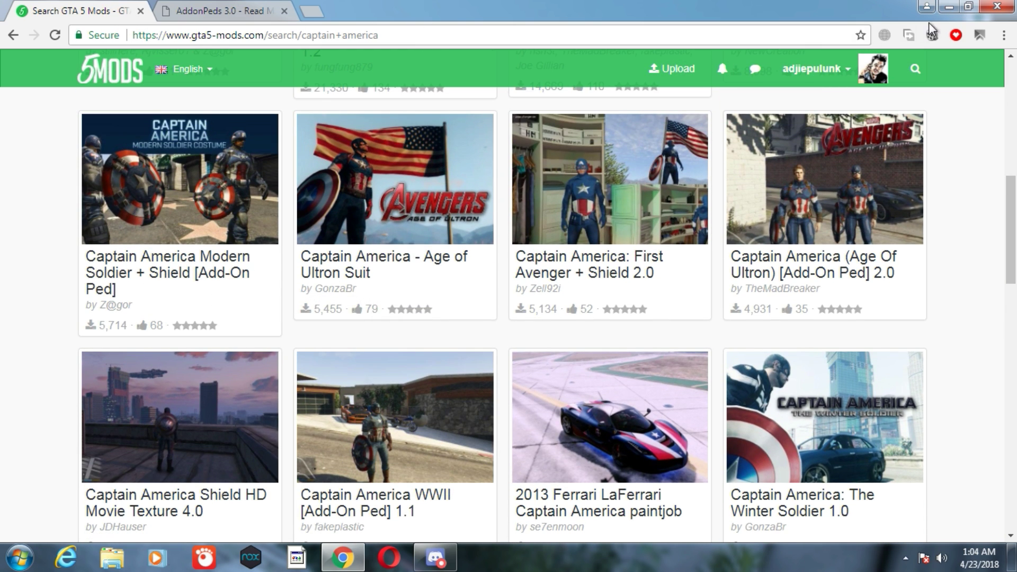
click(950, 6)
right_click(407, 240)
click(448, 286)
right_click(451, 279)
click(483, 321)
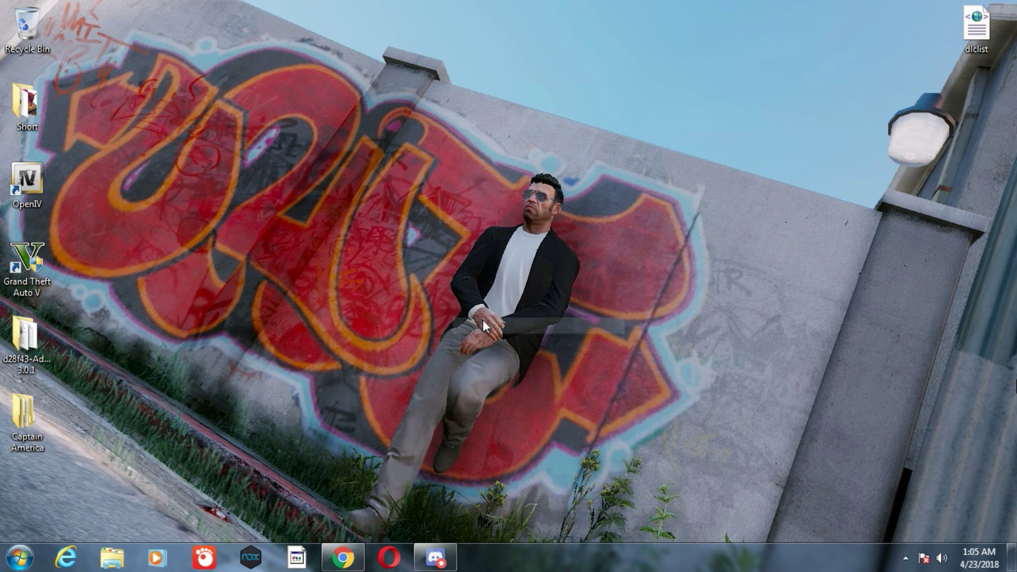
Open the Captain America desktop folder, compare it with the Captain America WWII [Add-On Ped] 1.1 listing, and move the folder window aside.
double_click(24, 417)
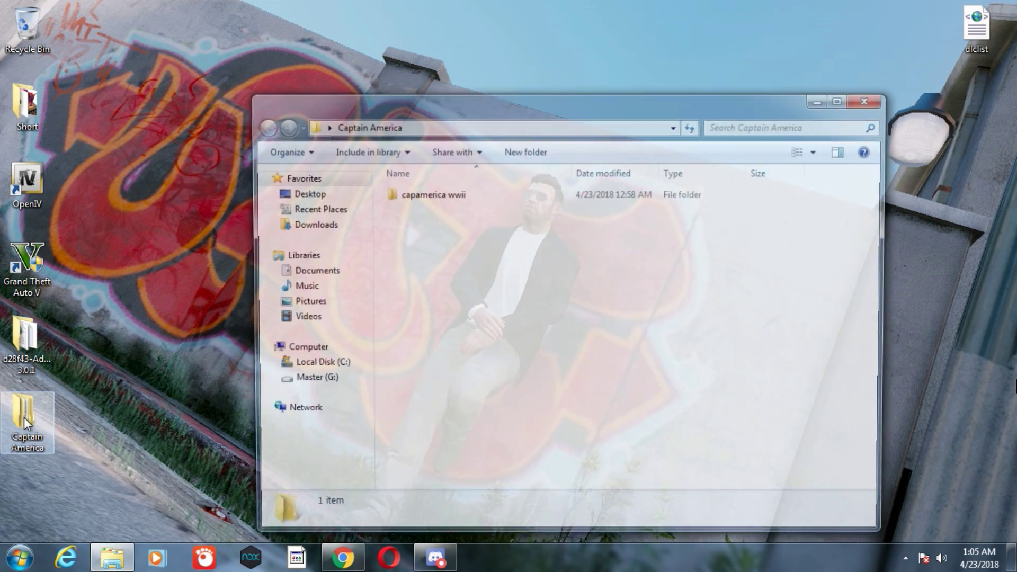
click(343, 557)
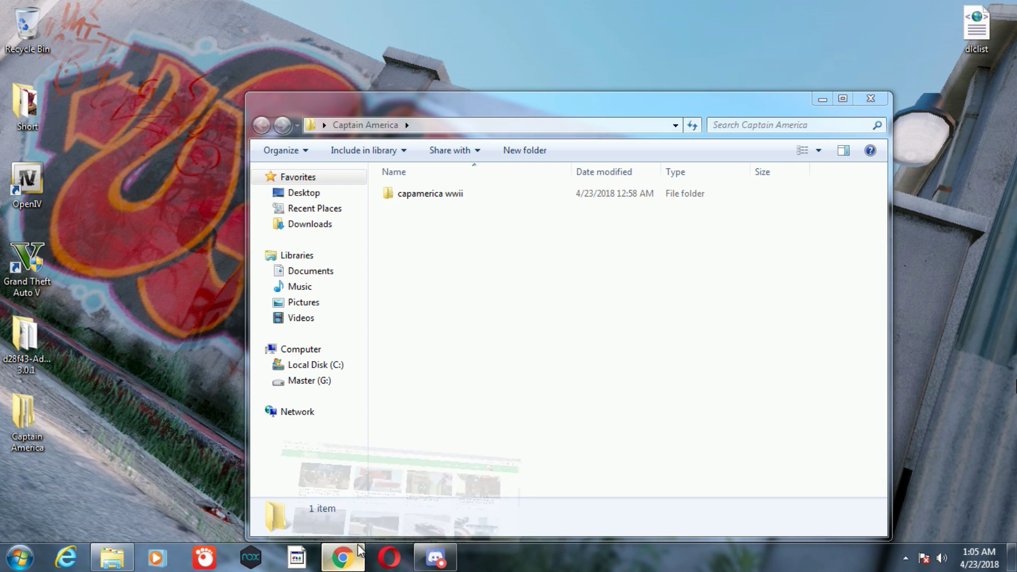
scroll(452, 365, down, 3)
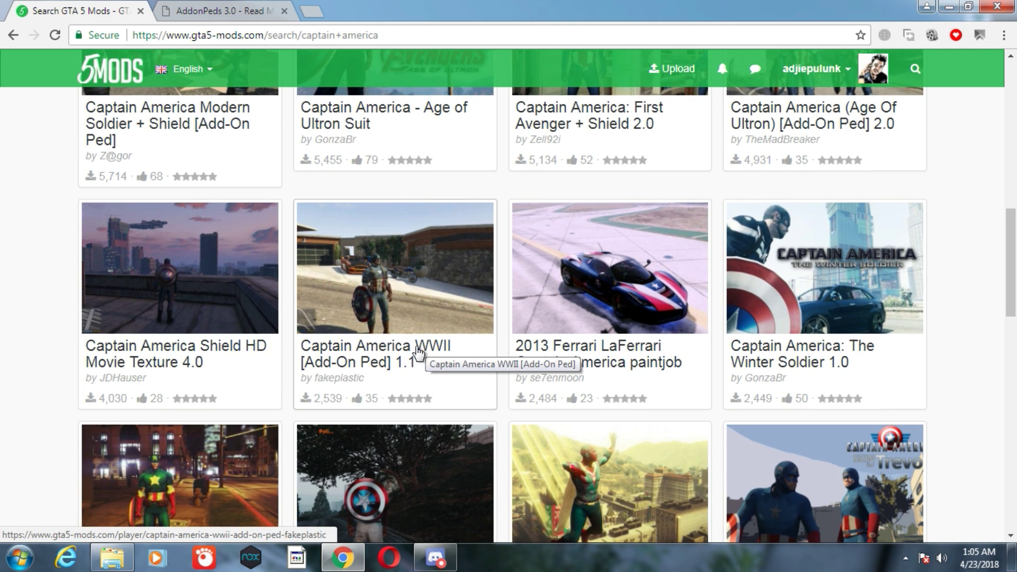
click(954, 6)
drag(495, 112, 628, 68)
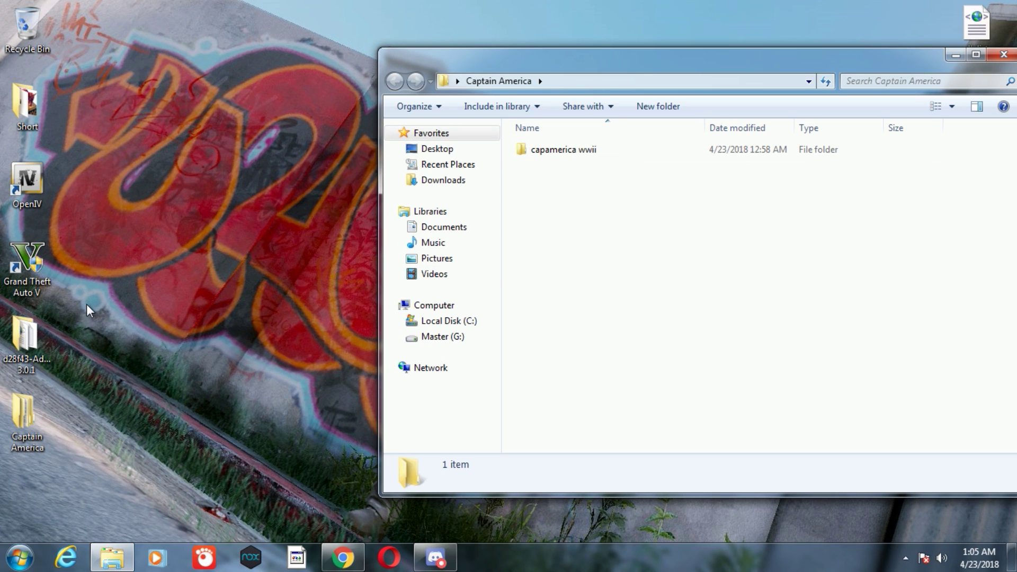
Open the capamerica wwii subfolder and move its window further aside, leaving its model files visible.
double_click(586, 151)
drag(562, 226, 630, 154)
click(587, 299)
drag(550, 59, 622, 71)
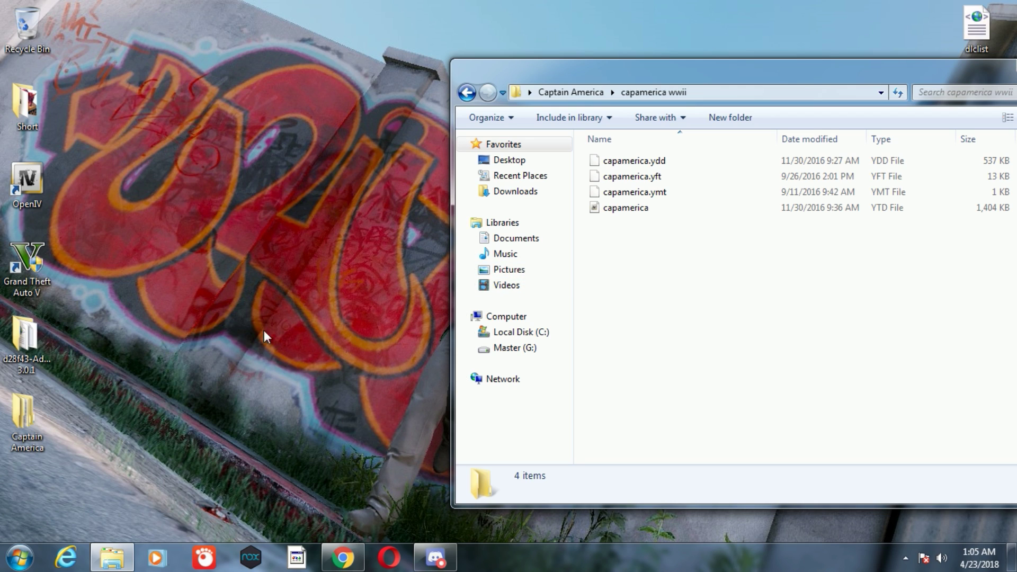
Examine AddonPeds Editor in the d28f43-AddonPeds 3.0.1 folder beside the capamerica wwii files, and put the AddonPeds window away.
double_click(25, 344)
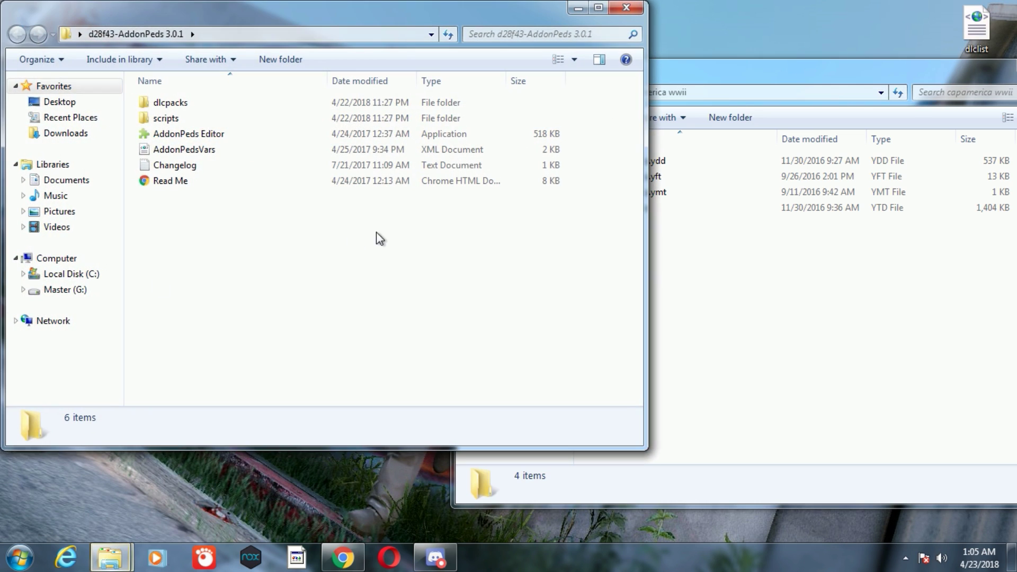
drag(377, 24, 427, 71)
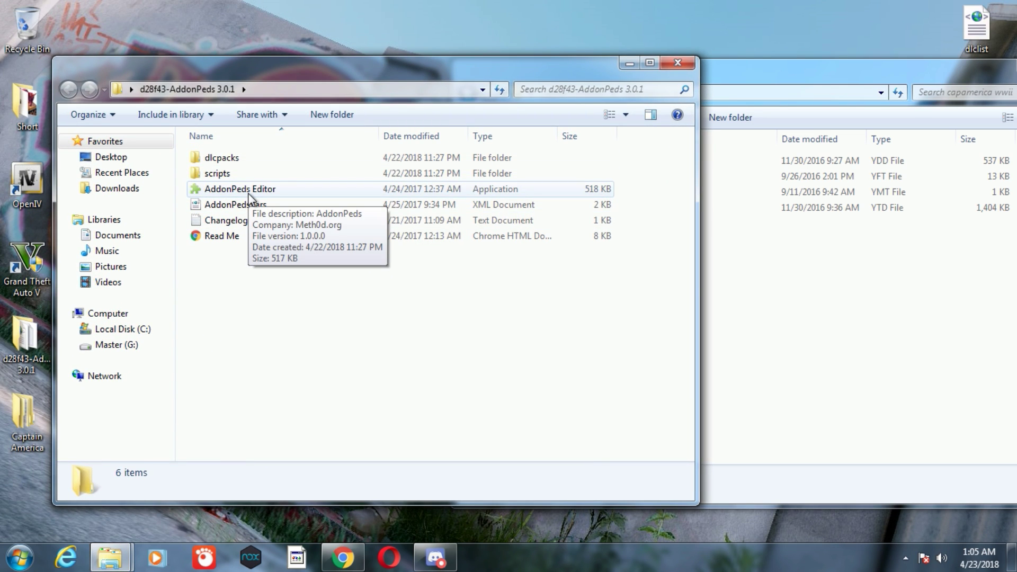
click(742, 318)
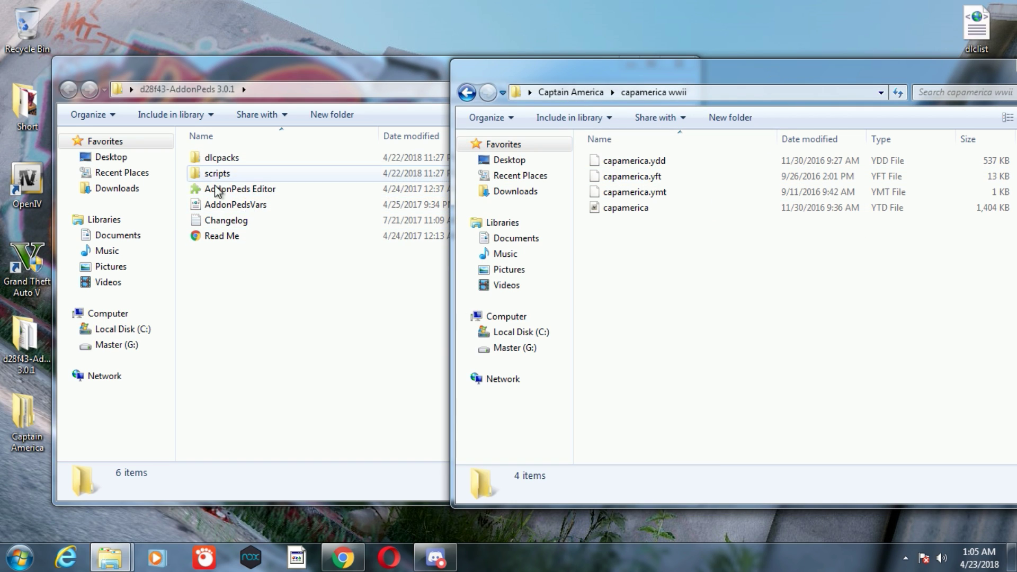
click(402, 68)
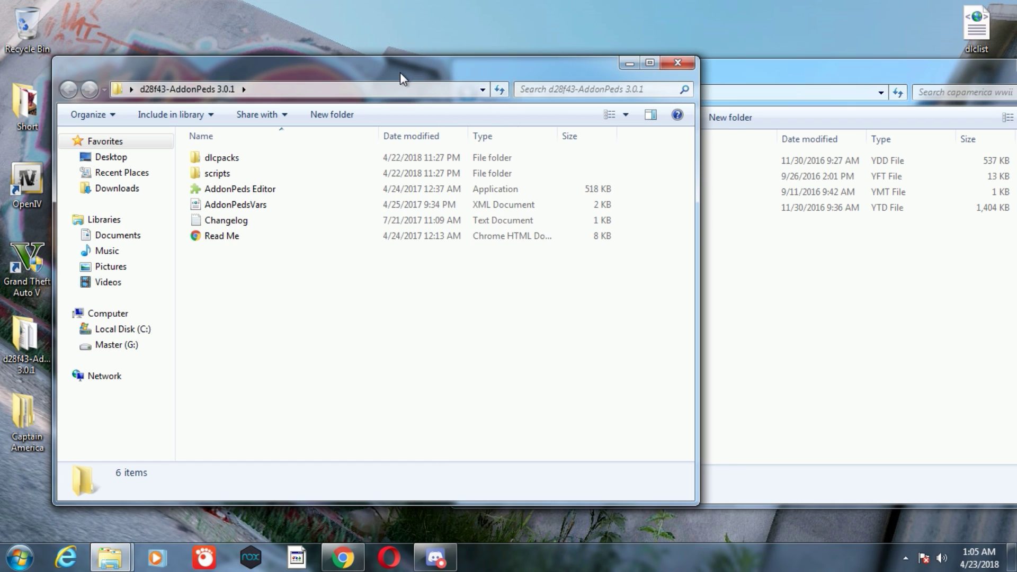
click(625, 61)
drag(805, 66, 837, 69)
Launch OpenIV for the Windows version of Grand Theft Auto V and enable edit mode, accepting its warning.
right_click(258, 166)
click(284, 207)
double_click(32, 183)
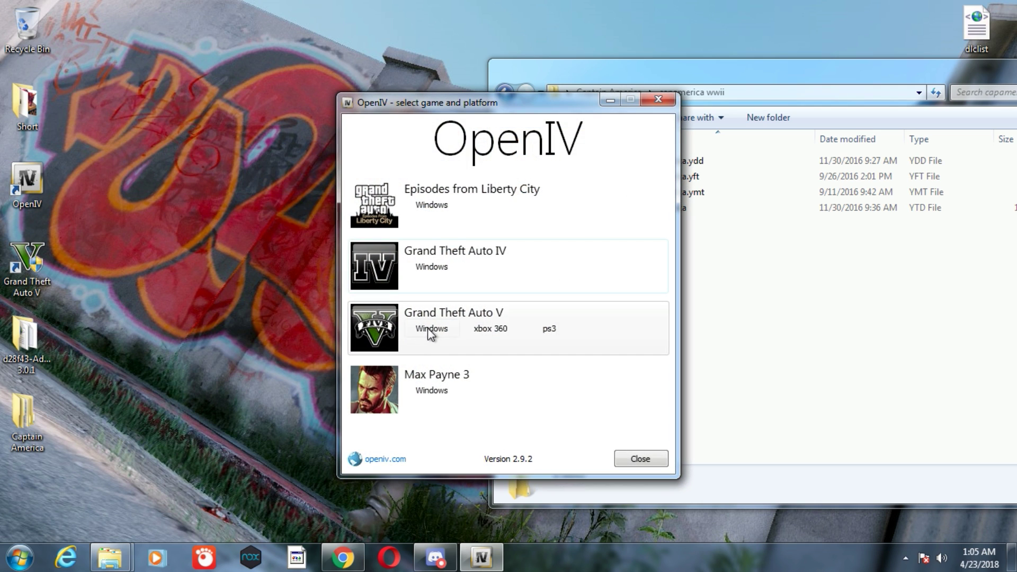
click(381, 334)
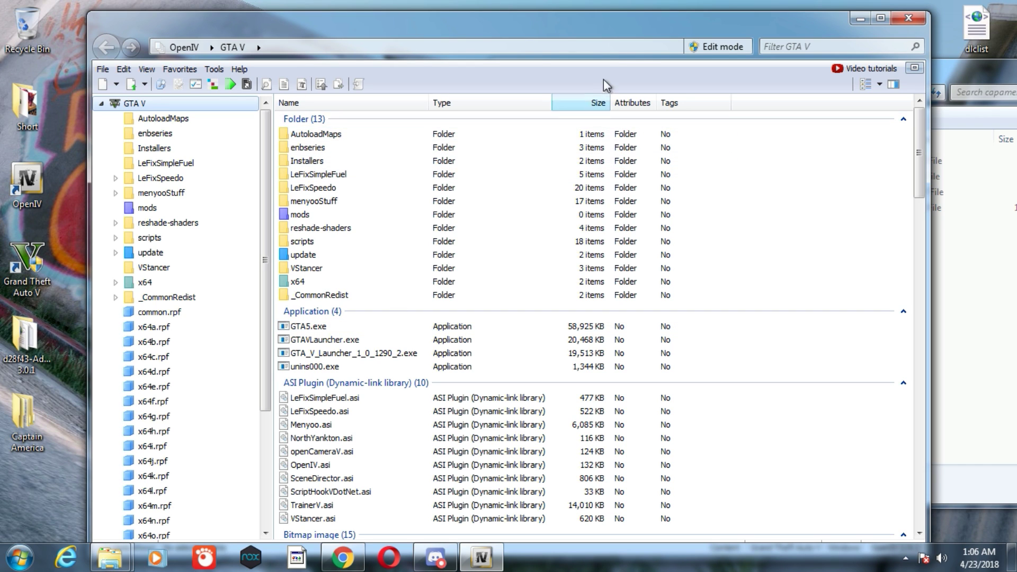
drag(591, 26, 543, 16)
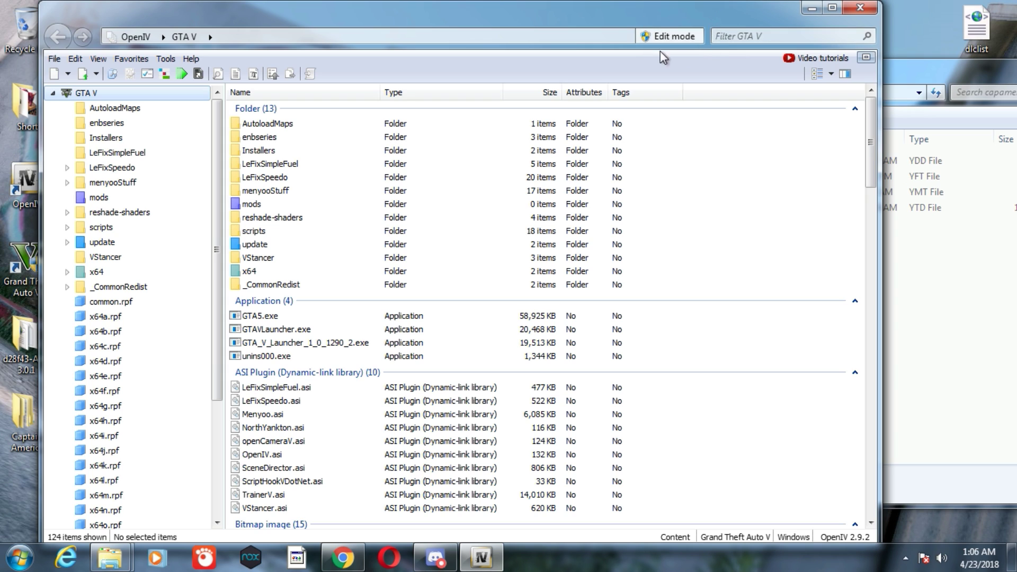
click(666, 36)
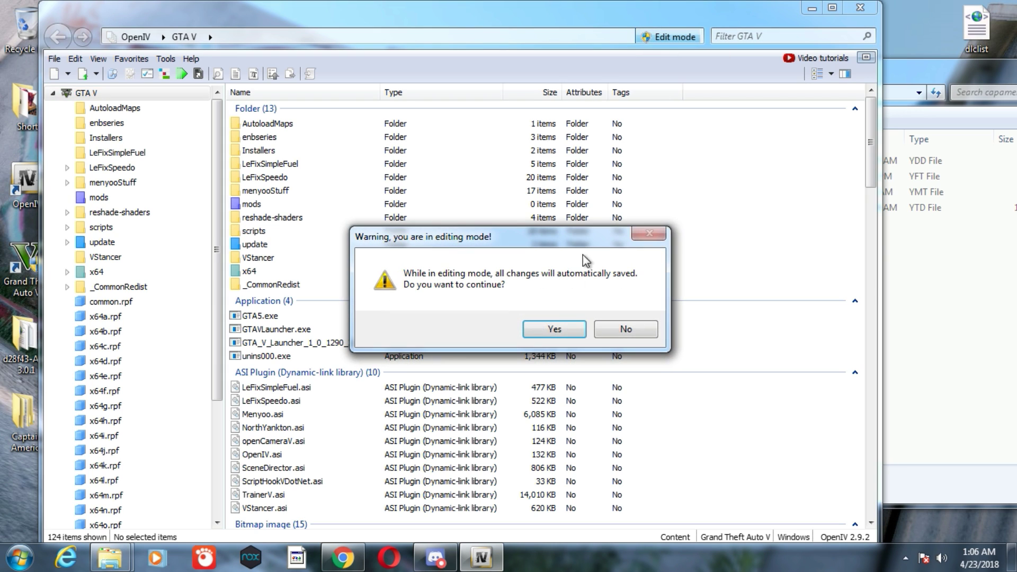
click(554, 329)
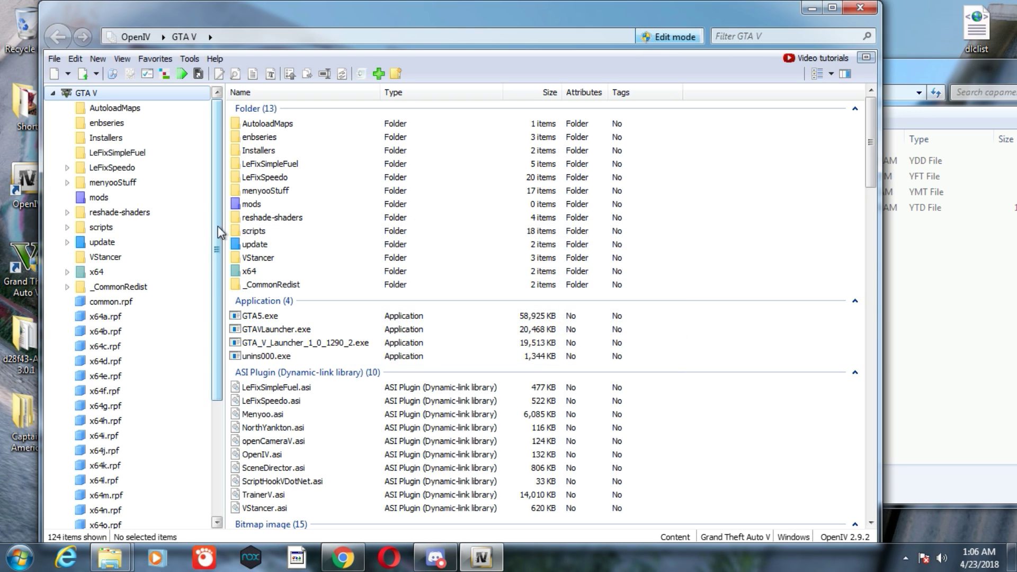
Navigate to update\x64\dlcpacks\addonpeds\dlc.rpf\peds.rpf in OpenIV.
click(101, 243)
double_click(278, 155)
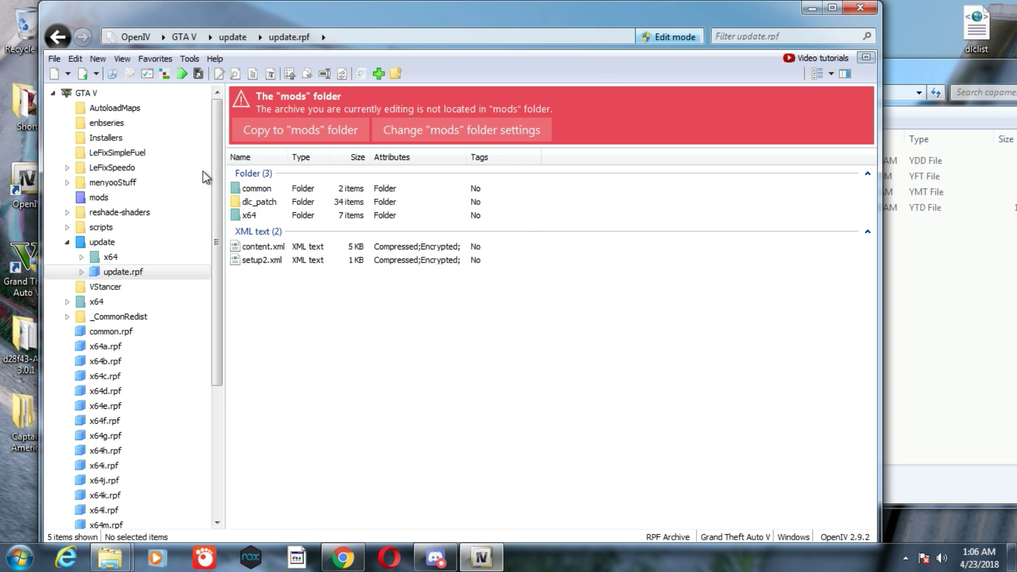
click(58, 38)
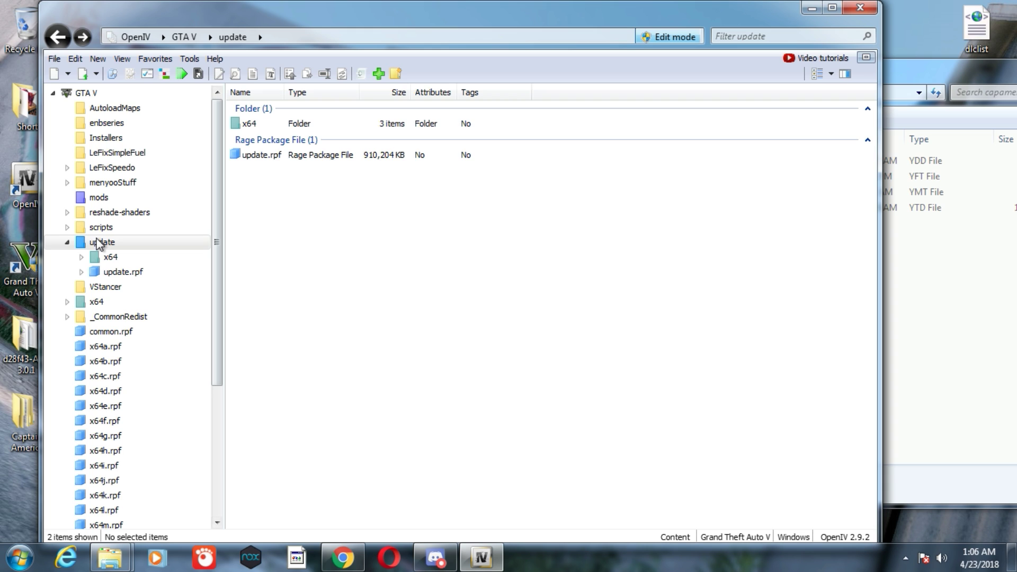
double_click(249, 123)
double_click(260, 139)
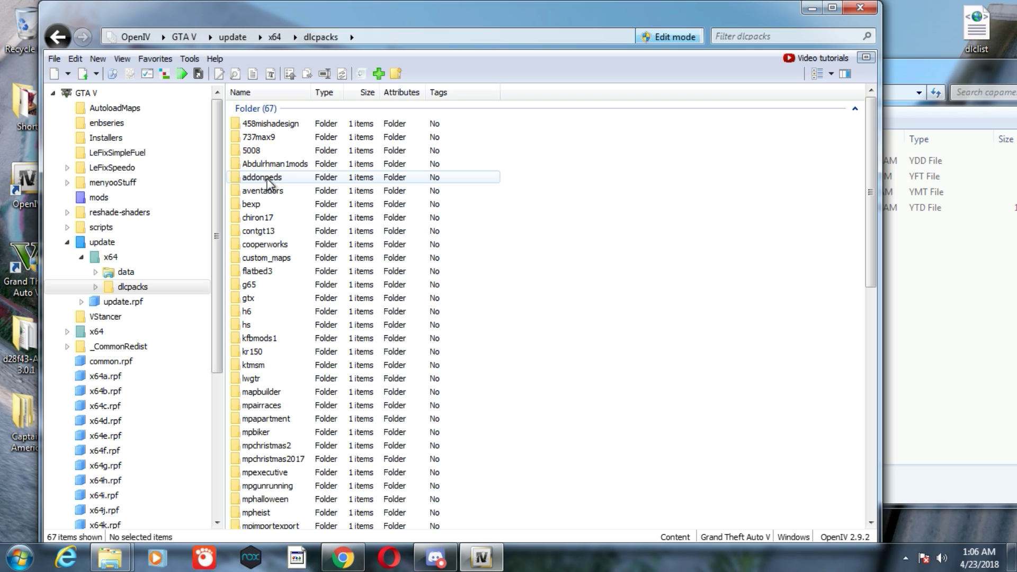
double_click(267, 180)
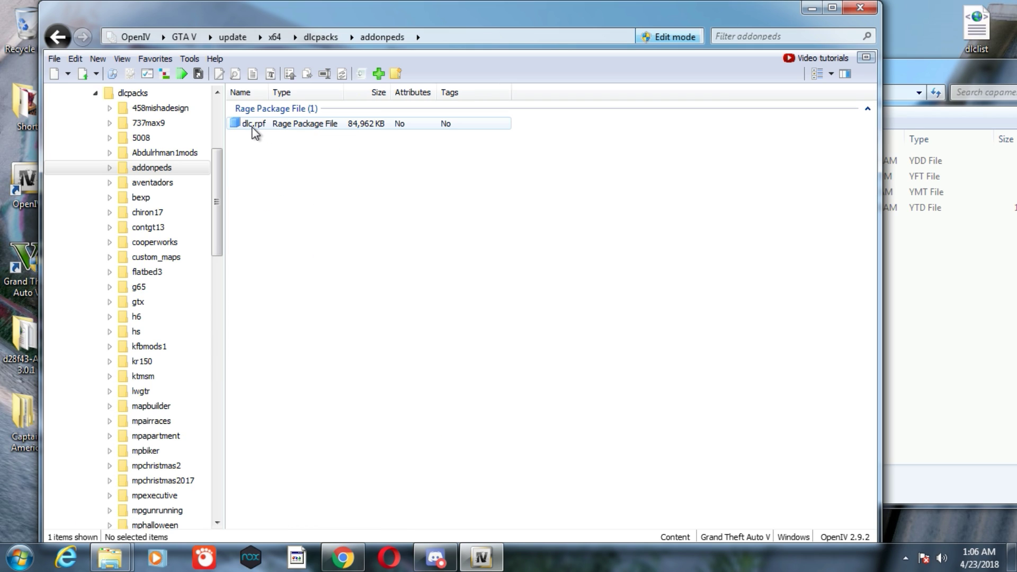
double_click(253, 125)
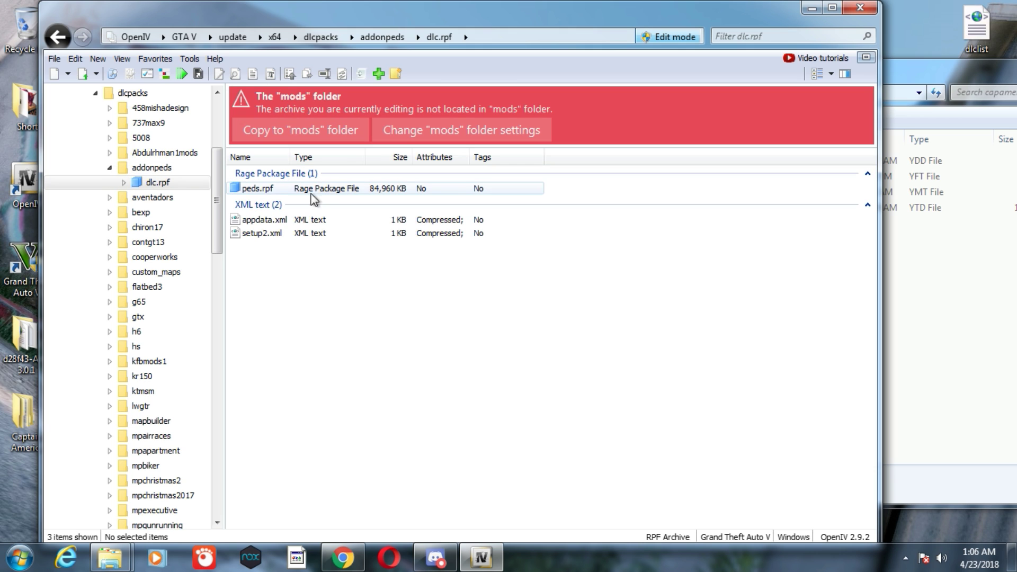
double_click(262, 189)
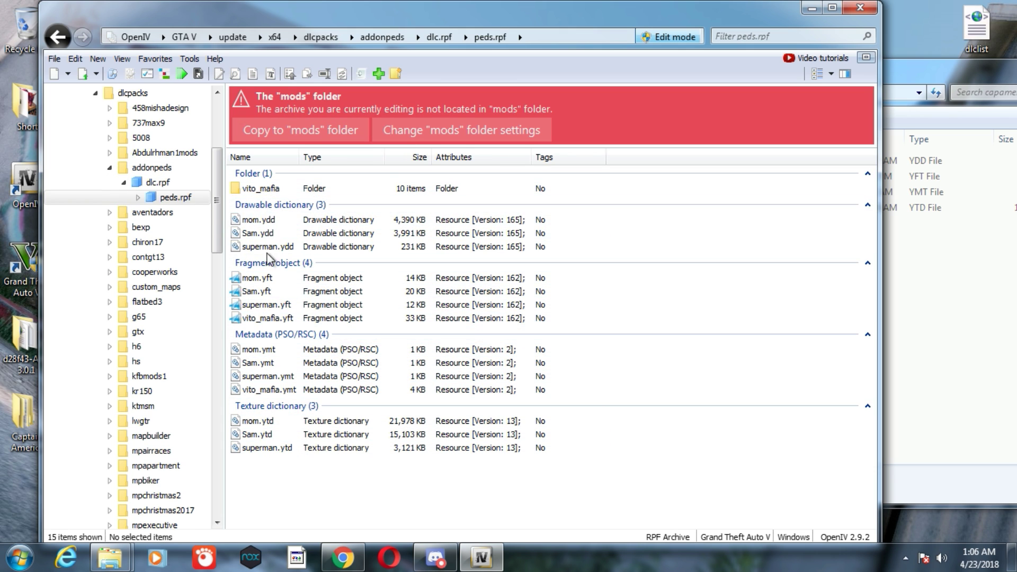
Add all four capamerica files from the capamerica wwii folder to peds.rpf and close the folder window.
click(1006, 300)
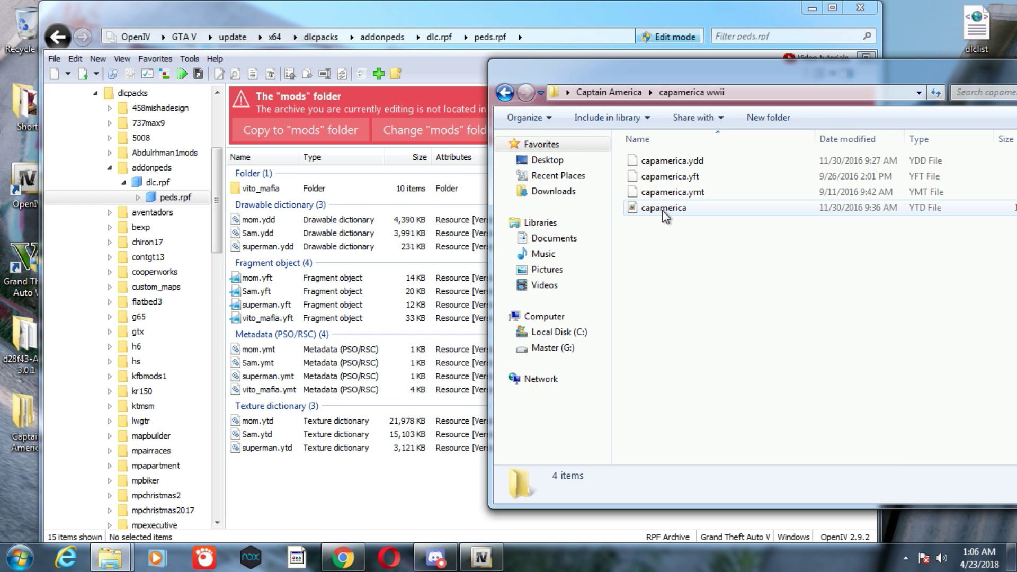
drag(651, 233, 297, 366)
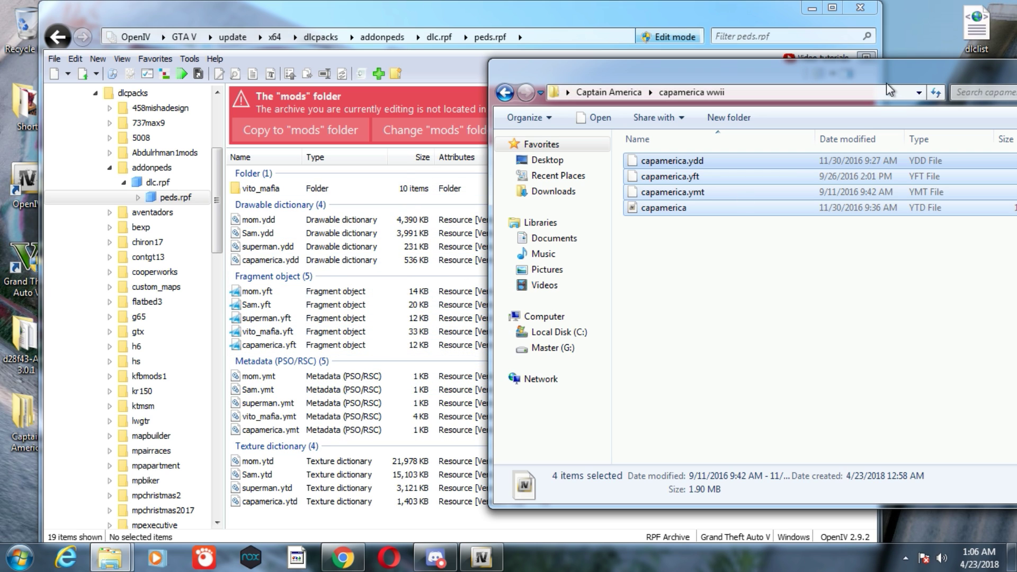
drag(914, 79, 656, 78)
click(856, 64)
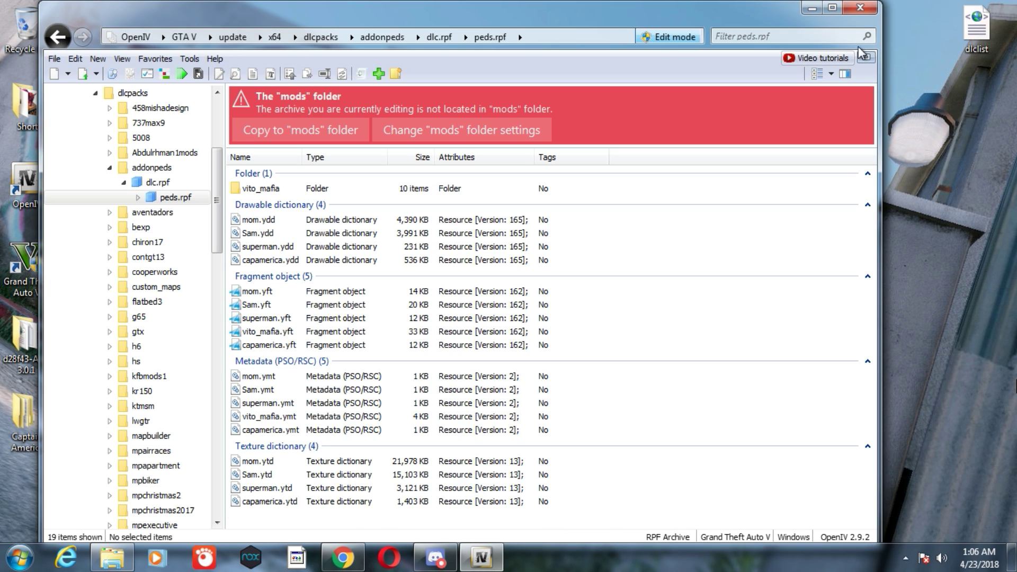
Close OpenIV and refresh the desktop.
click(860, 7)
right_click(500, 249)
click(528, 289)
right_click(534, 290)
click(564, 333)
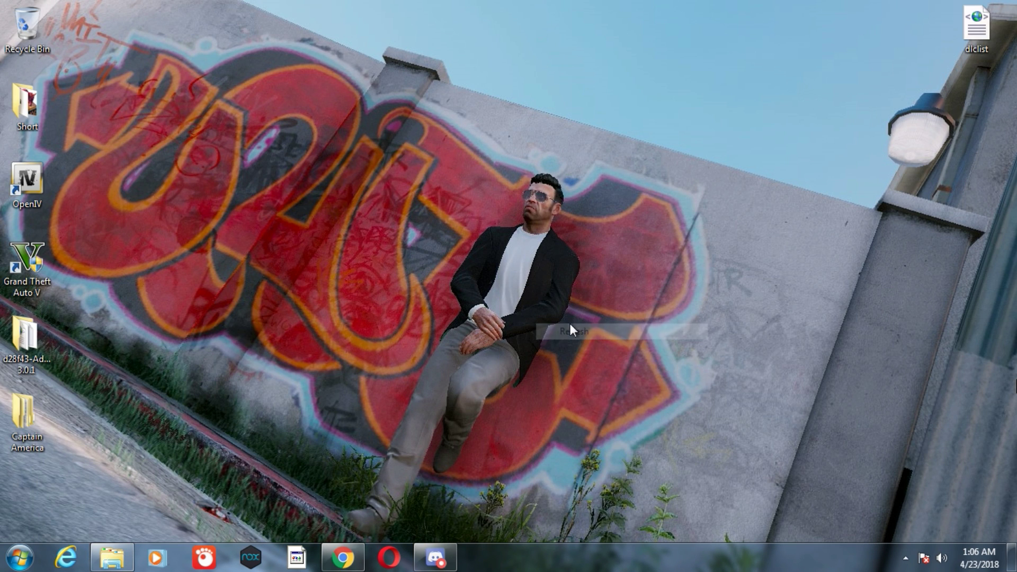
Run AddonPeds Editor as administrator from the d28f43-AddonPeds 3.0.1 folder and allow it to make changes.
click(112, 565)
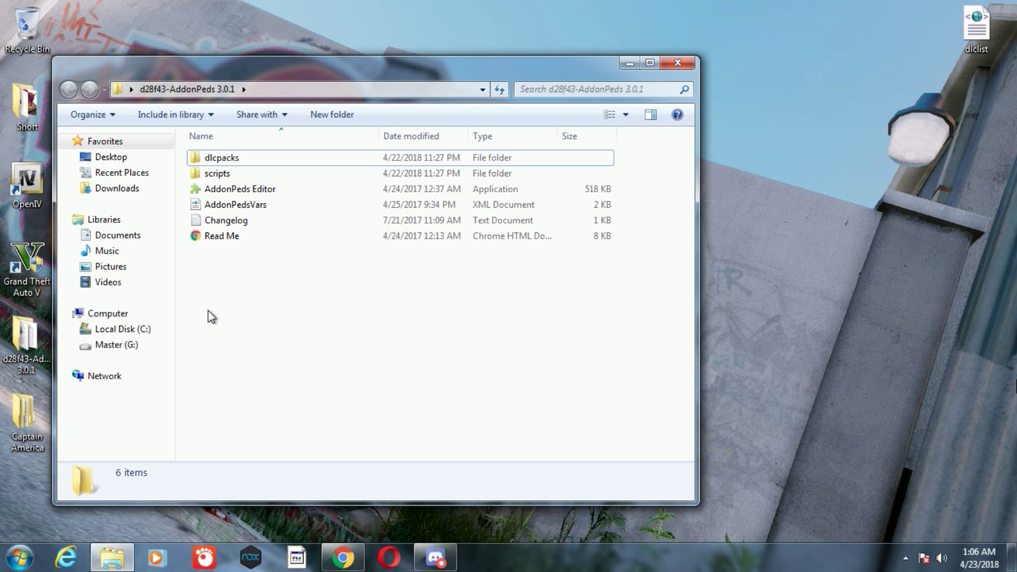
drag(339, 61, 583, 75)
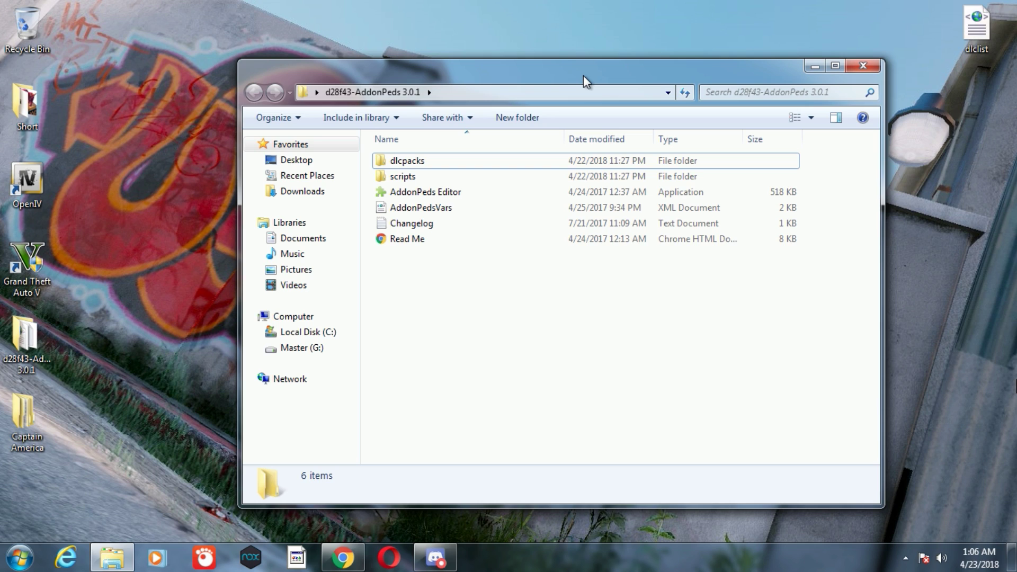
right_click(418, 193)
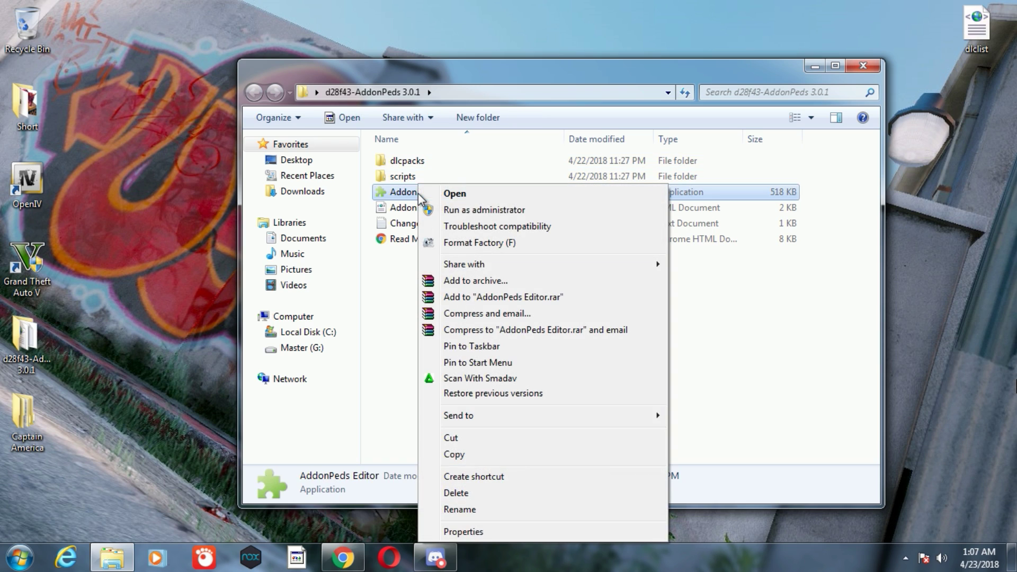
click(504, 212)
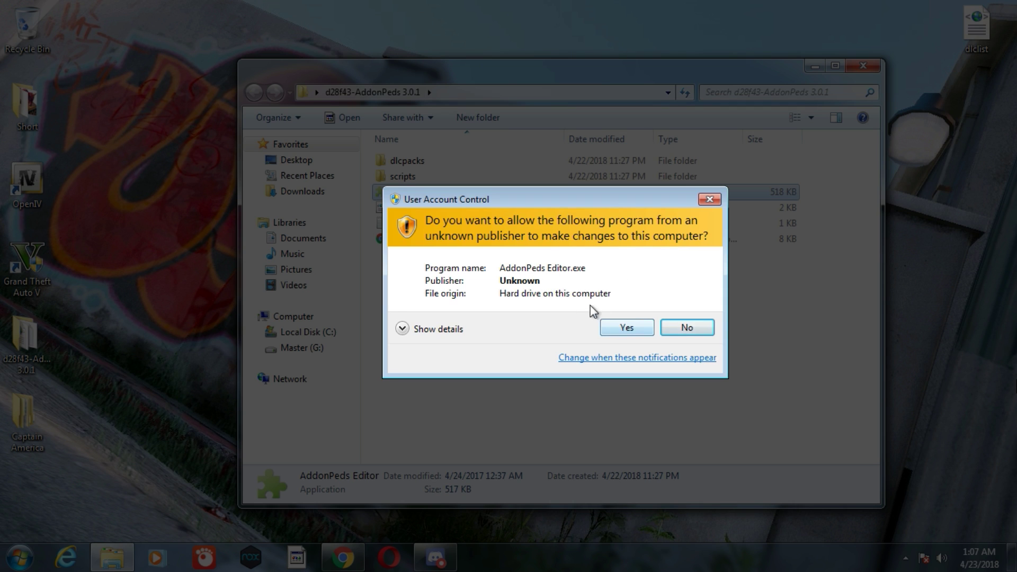
click(626, 328)
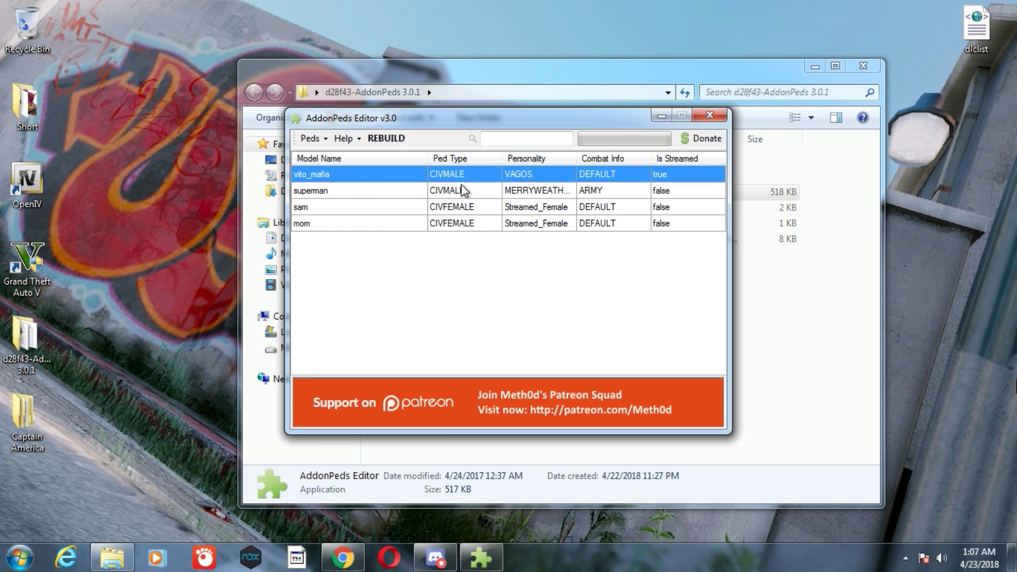
Minimise the AddonPeds folder window and open a blank New Ped form in AddonPeds Editor.
drag(483, 118, 471, 147)
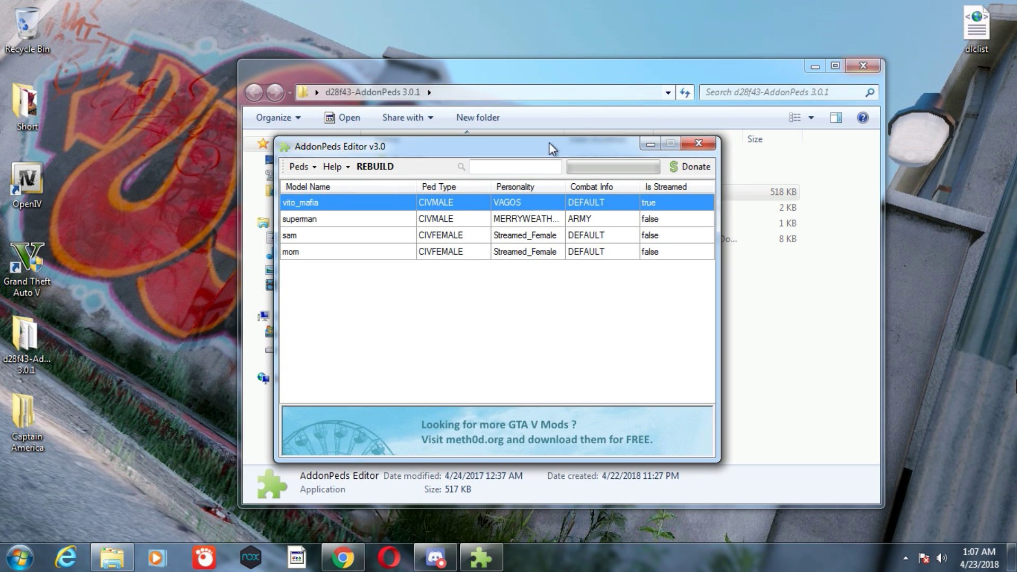
click(816, 65)
drag(475, 152, 480, 132)
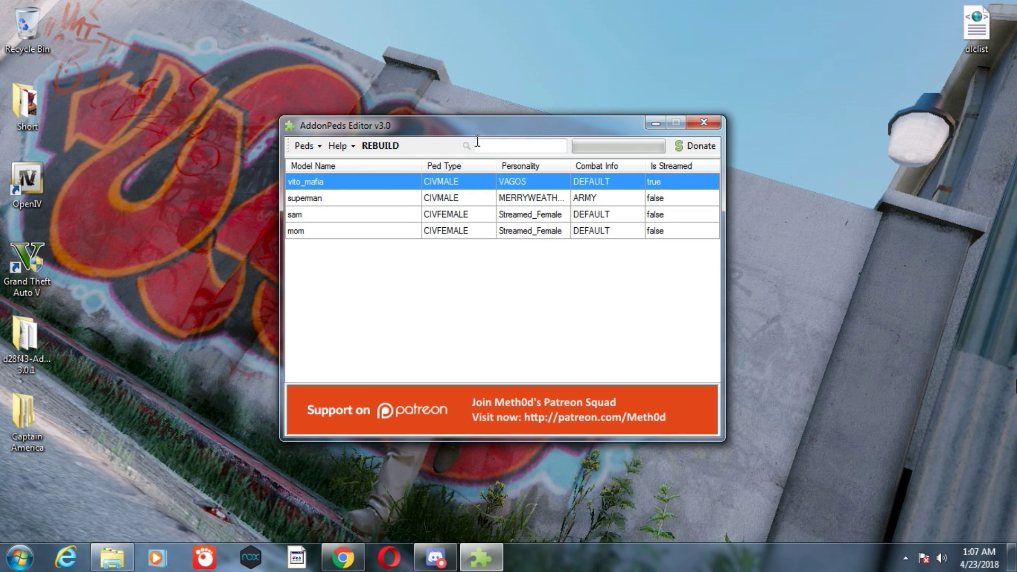
click(313, 148)
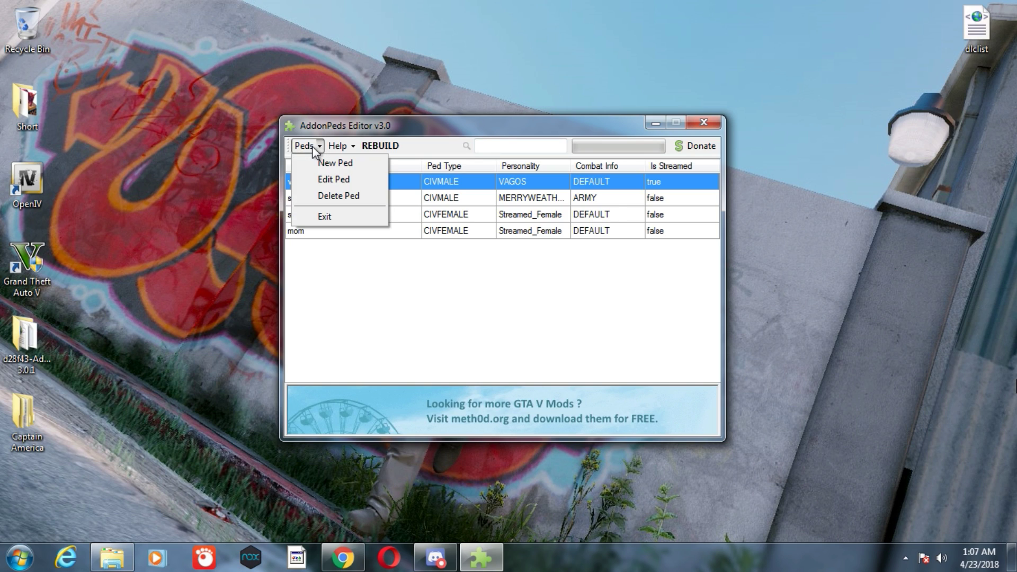
click(330, 166)
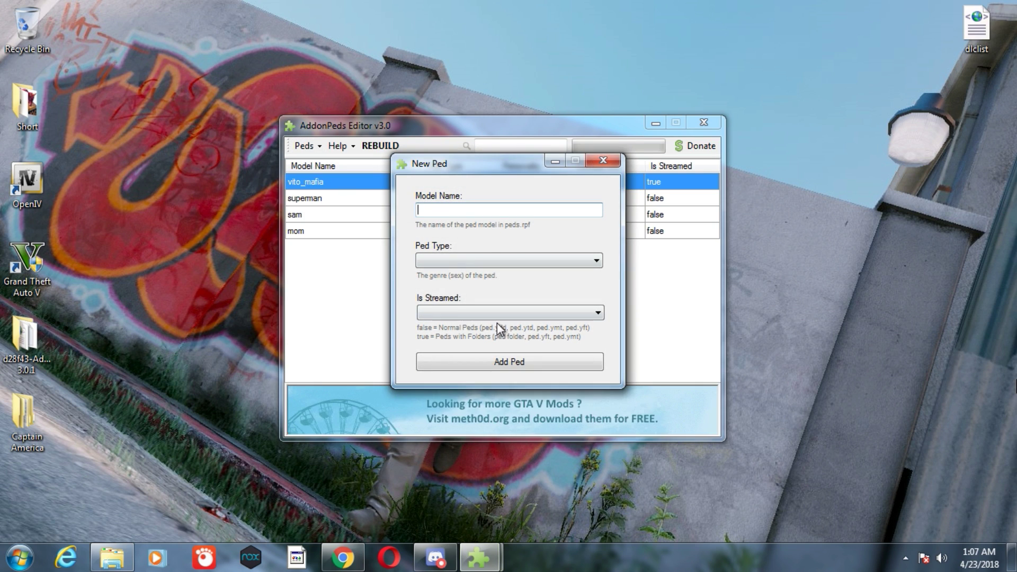
click(113, 564)
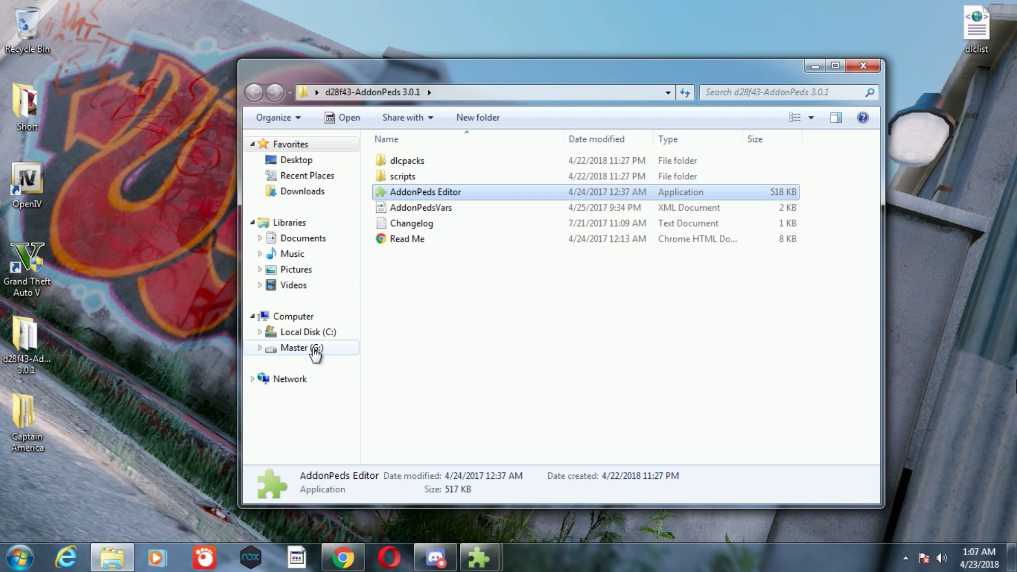
double_click(407, 160)
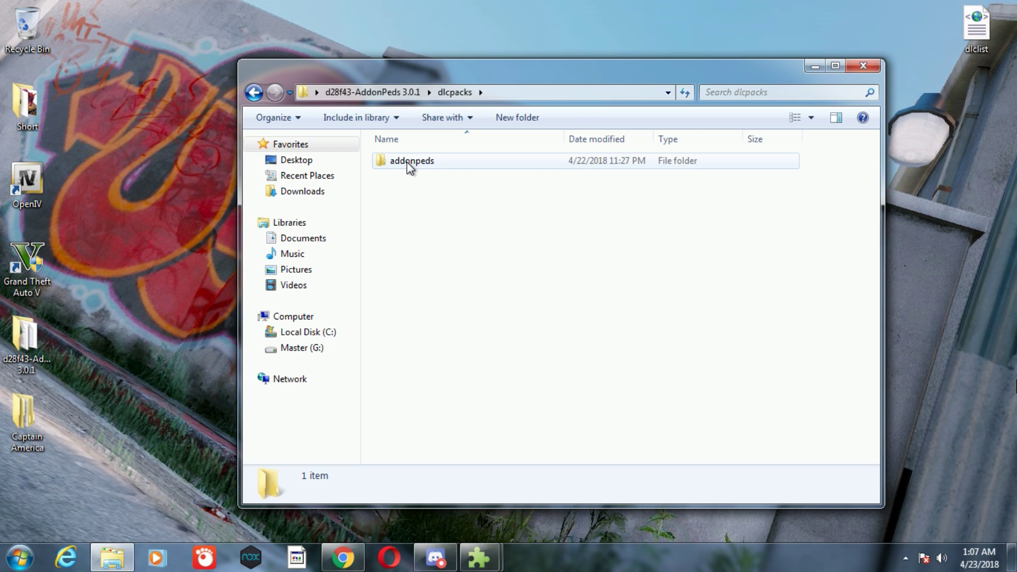
double_click(407, 162)
click(253, 92)
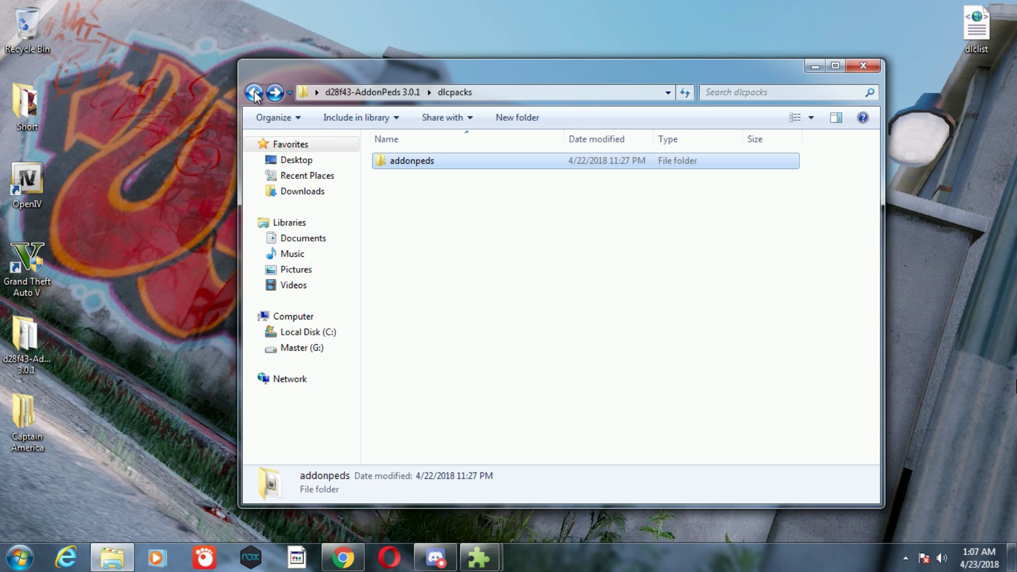
click(298, 348)
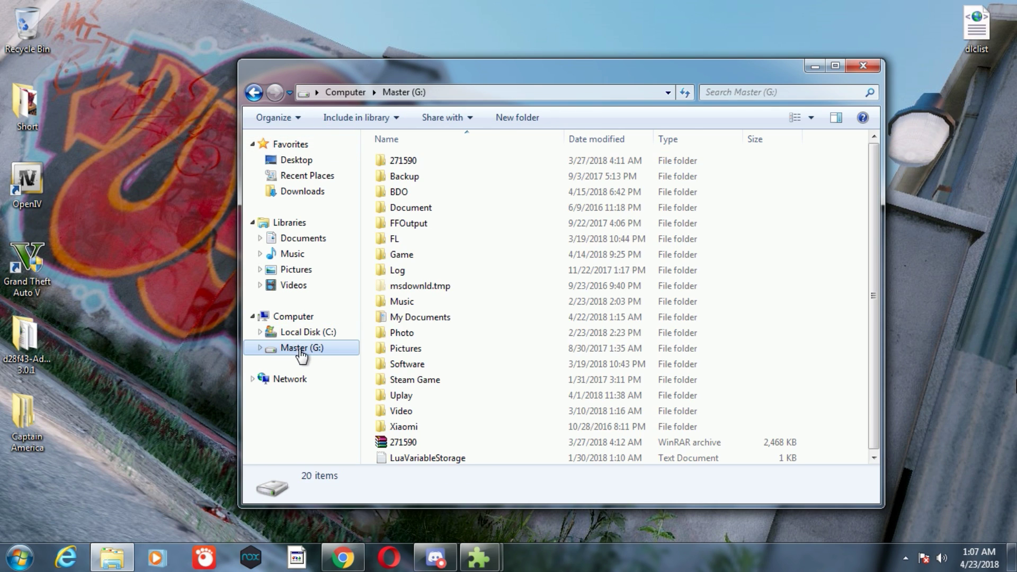
double_click(425, 249)
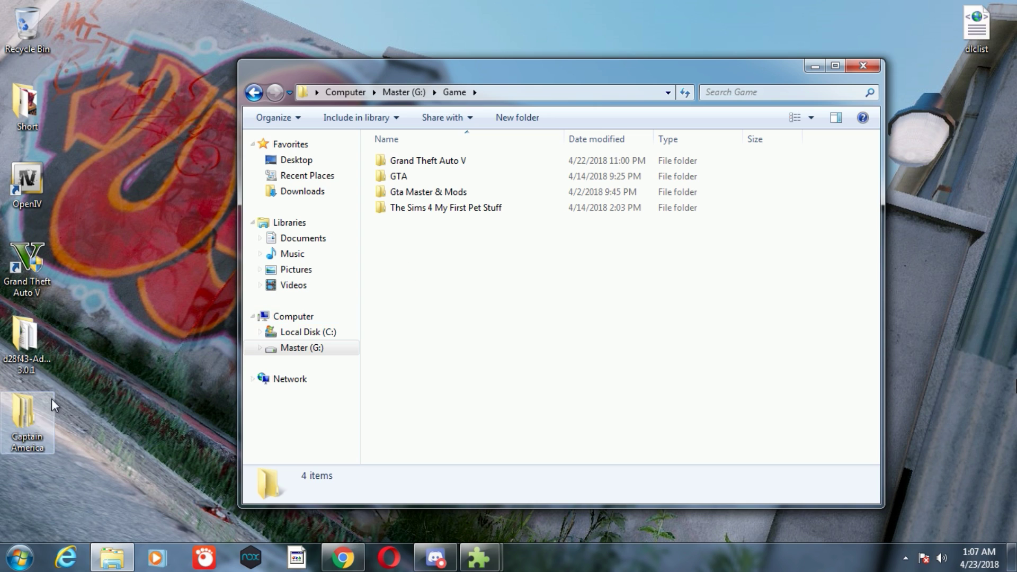
Select the base name of capamerica.ydd in Captain America\capamerica wwii and place that folder window beside the New Ped form.
double_click(22, 413)
double_click(443, 183)
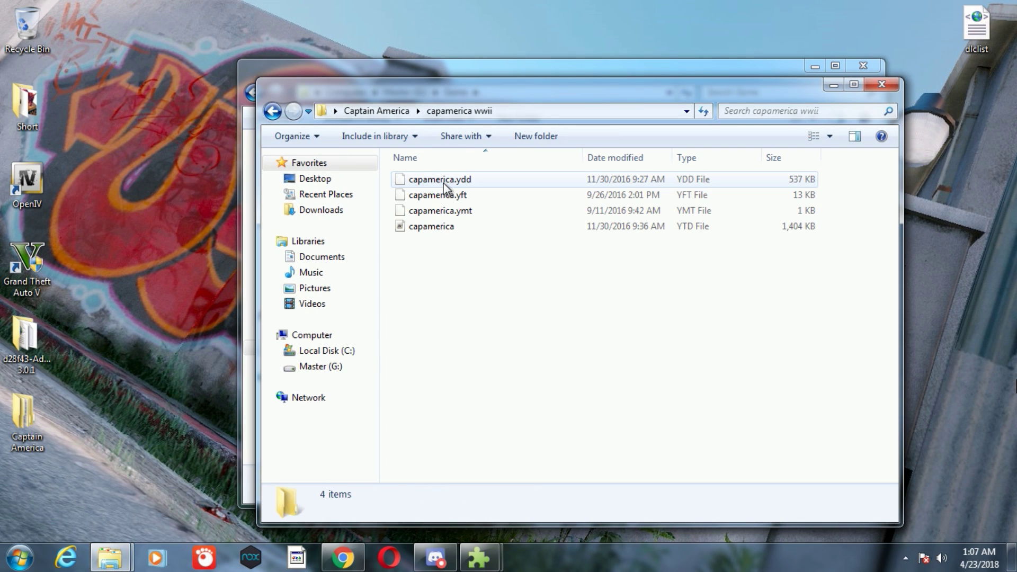
right_click(438, 181)
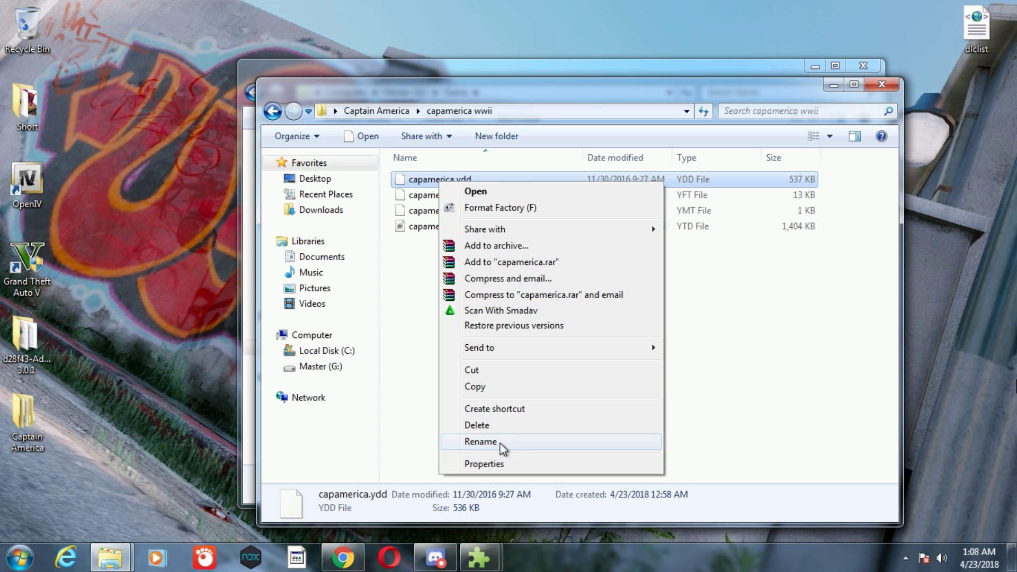
click(480, 442)
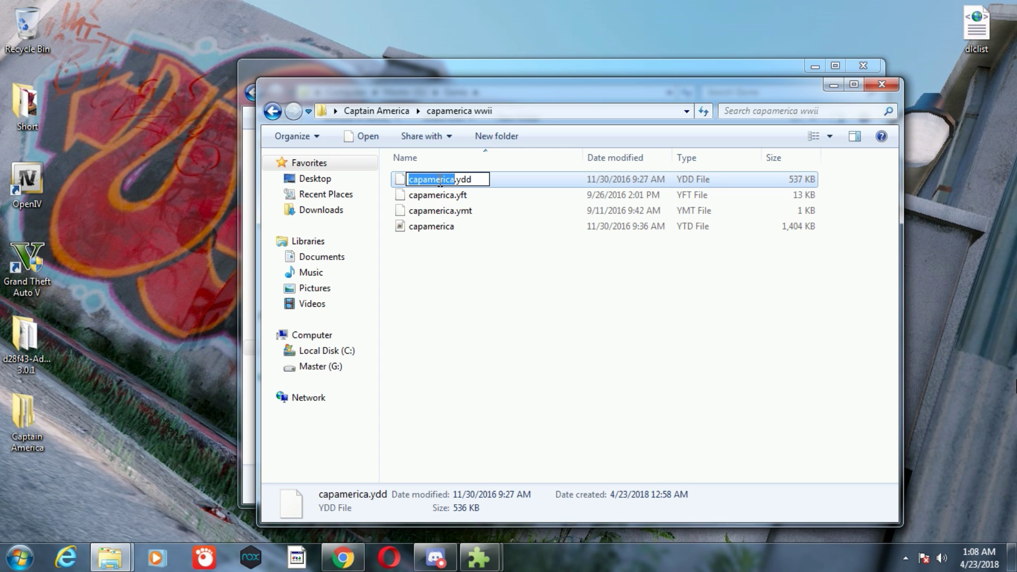
drag(502, 88, 806, 126)
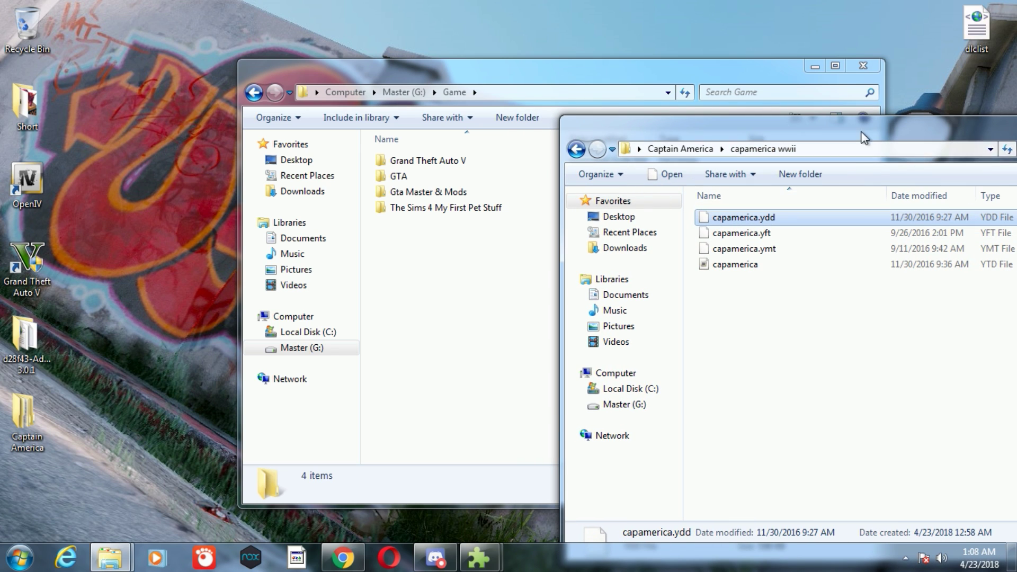
click(864, 66)
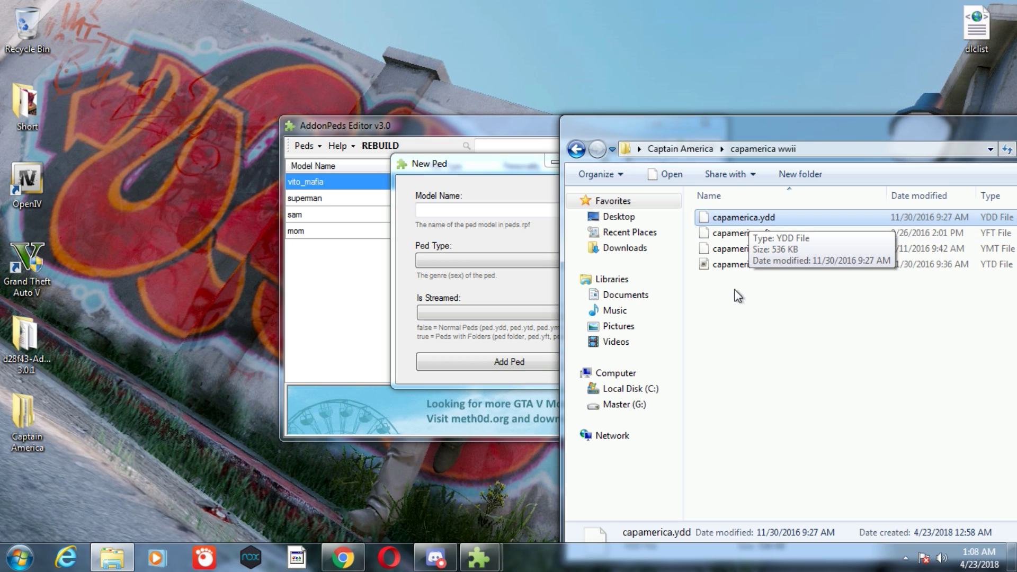
Enter capamerica as the new ped's model name and set its ped type to Male.
right_click(743, 225)
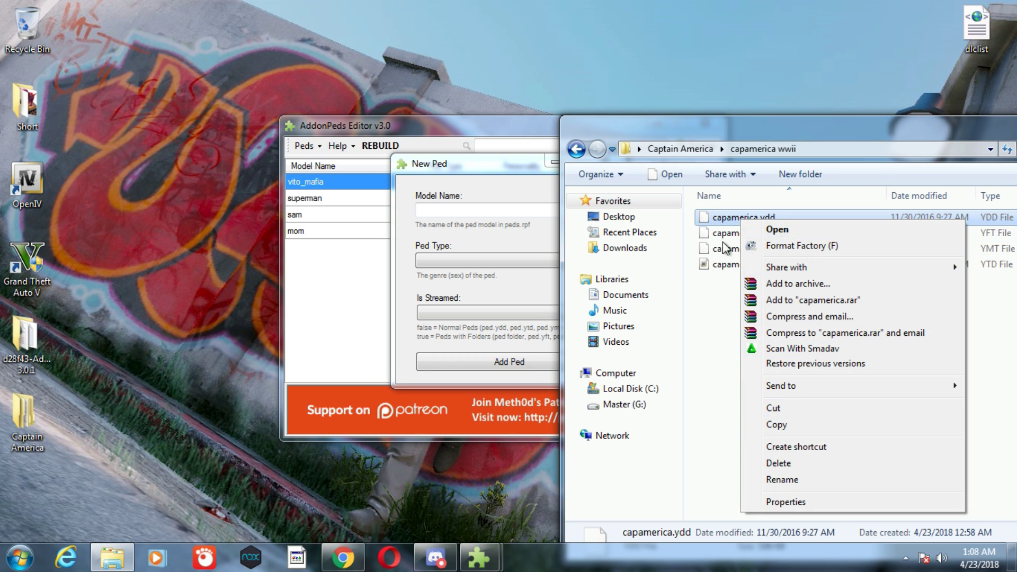
click(708, 343)
click(453, 208)
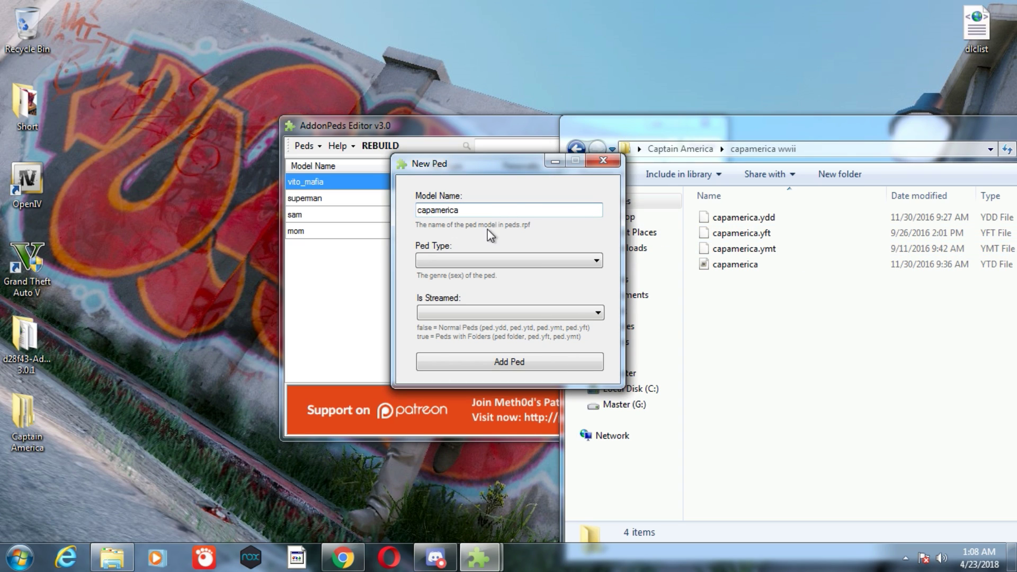
click(546, 261)
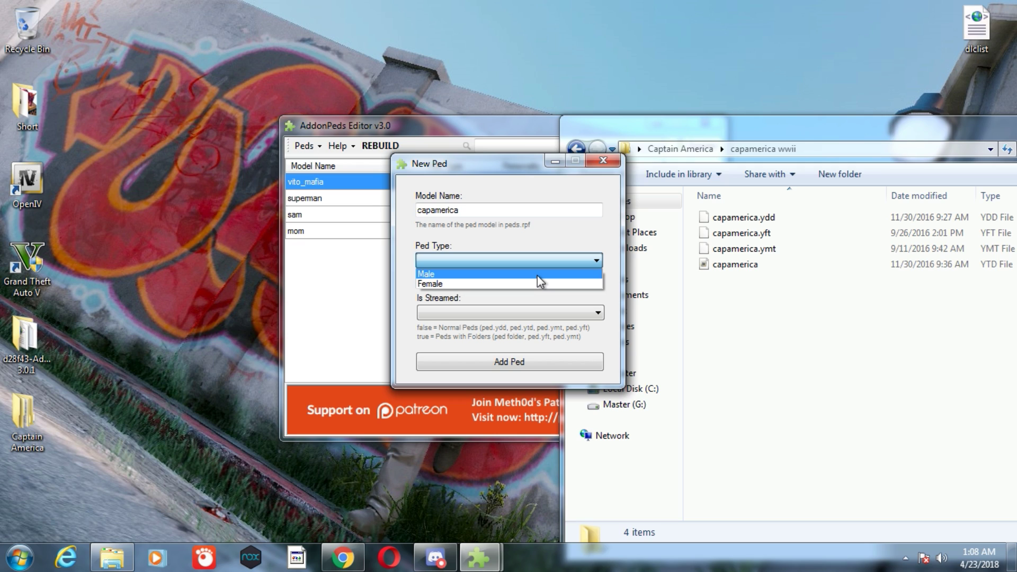
click(537, 275)
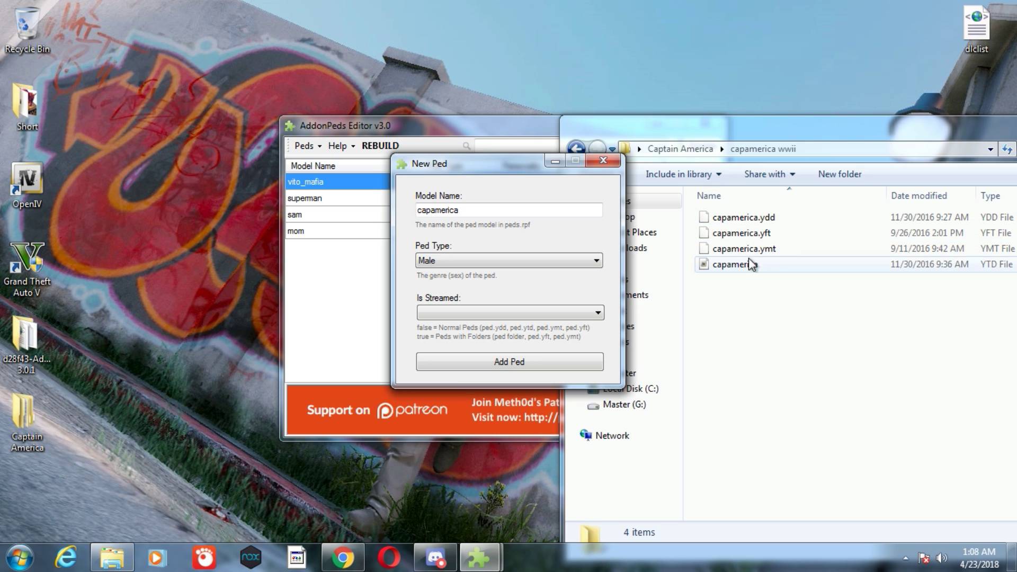
Compare the Is Streamed options with the file types in the capamerica wwii folder and close the folder window.
click(570, 316)
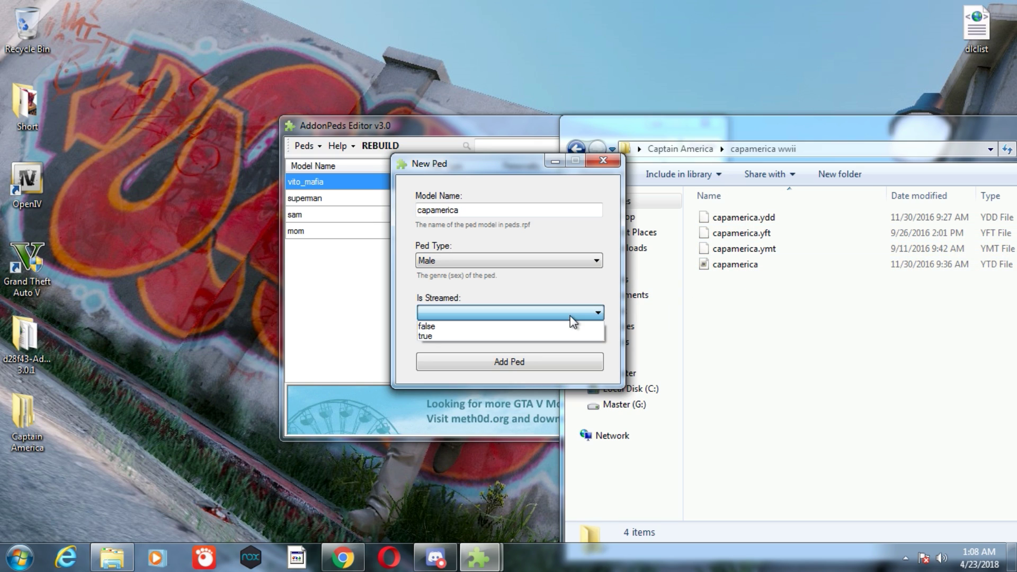
click(570, 316)
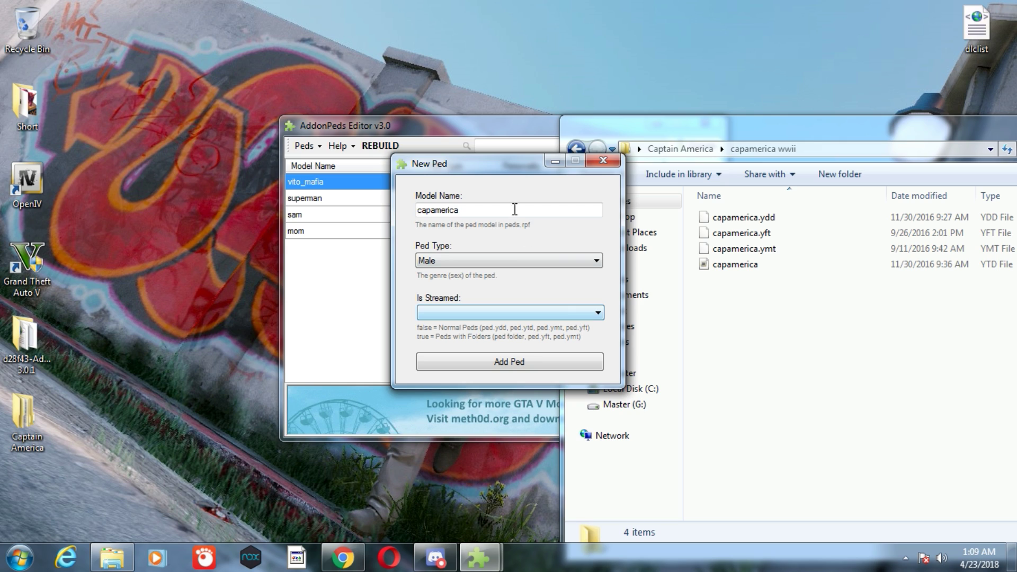
drag(503, 172, 469, 179)
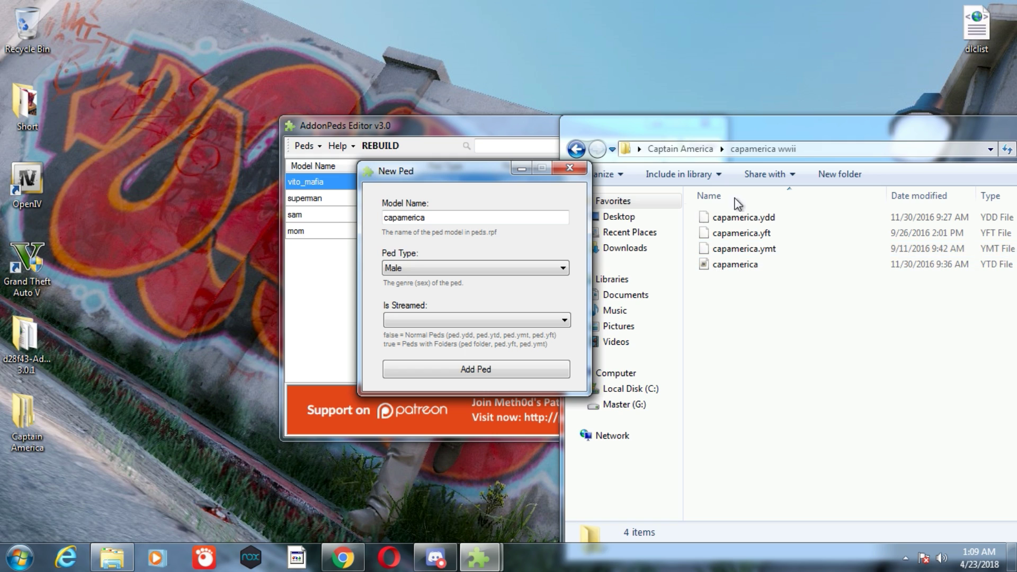
drag(468, 172, 516, 172)
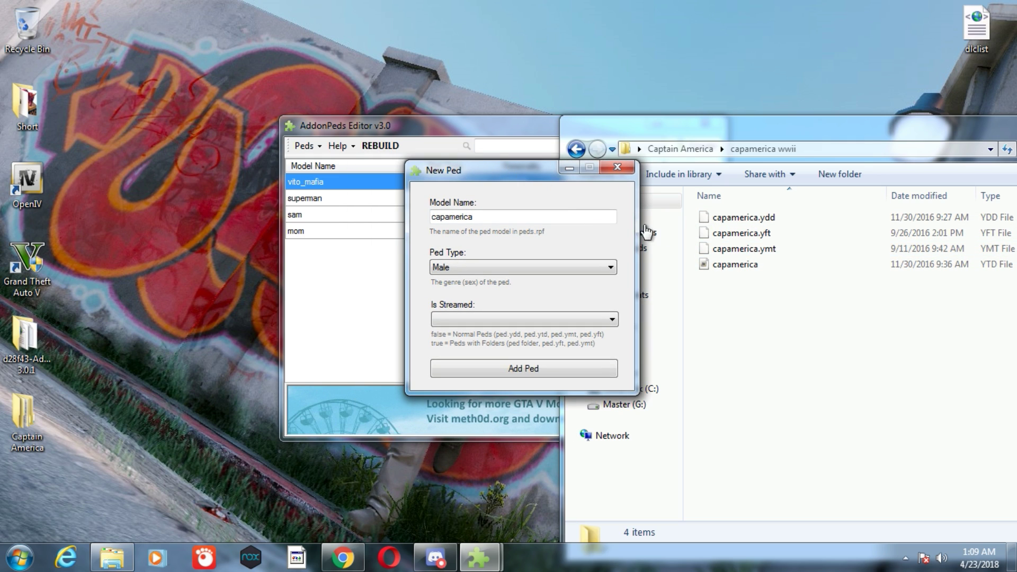
drag(732, 301, 769, 217)
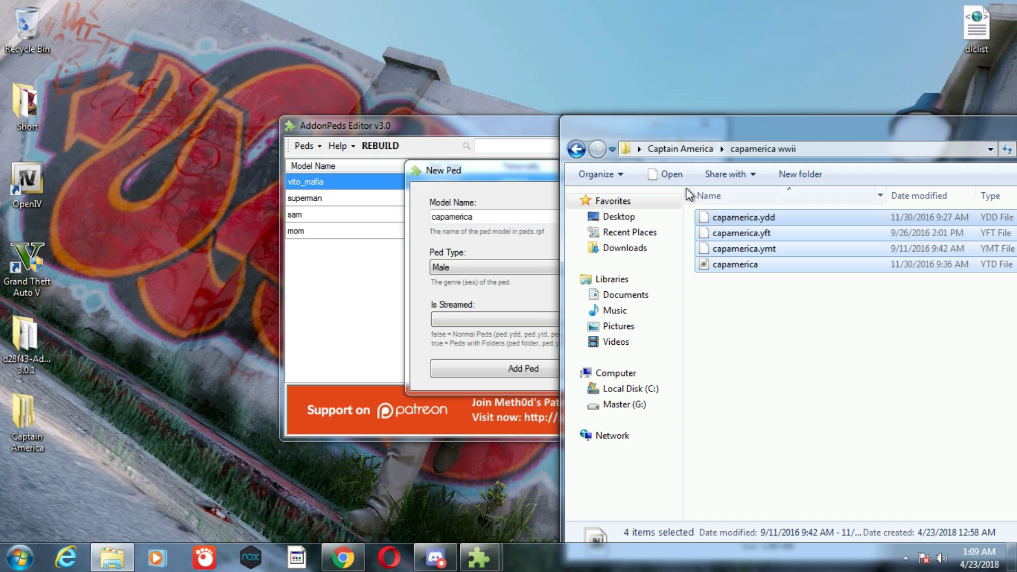
click(505, 174)
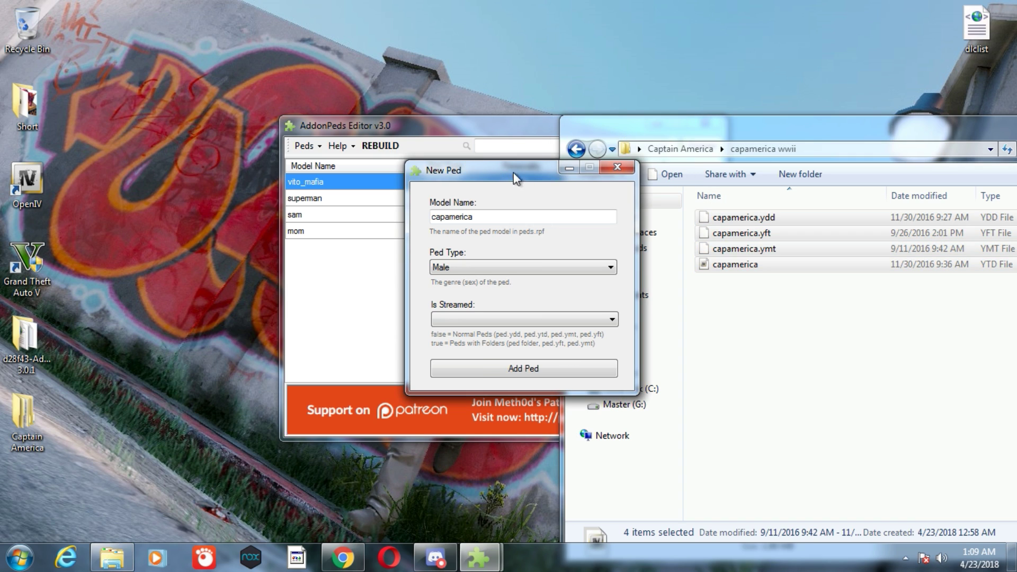
click(740, 321)
drag(583, 126, 261, 106)
click(862, 98)
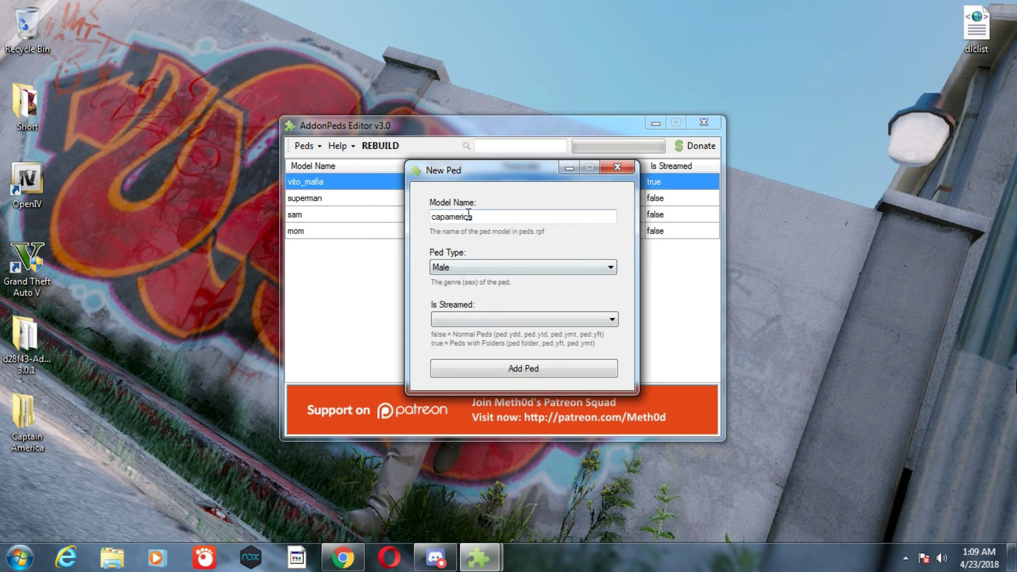
Set Is Streamed to false for the capamerica ped and add it to the ped list.
click(515, 320)
click(537, 335)
click(568, 323)
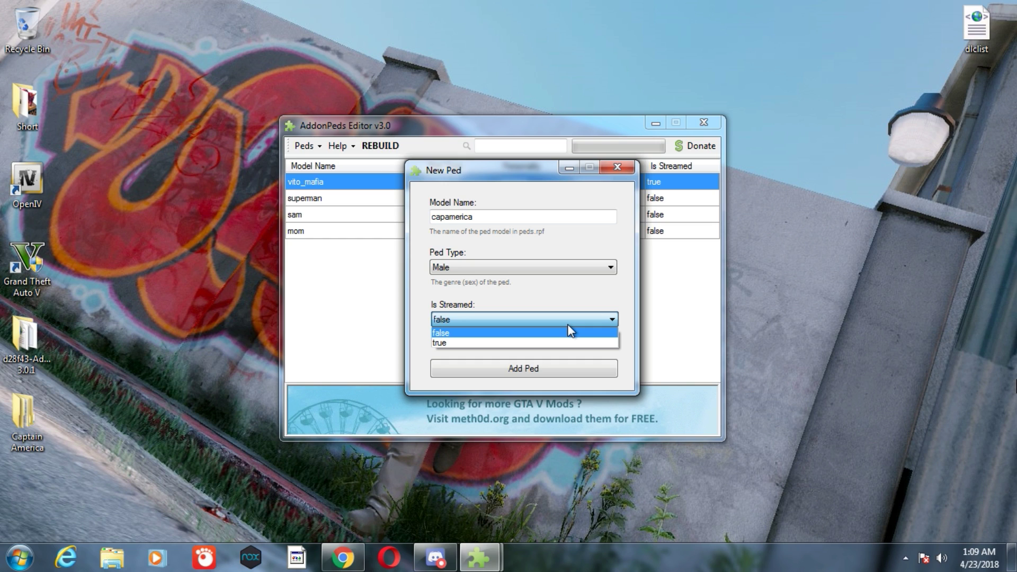
click(459, 332)
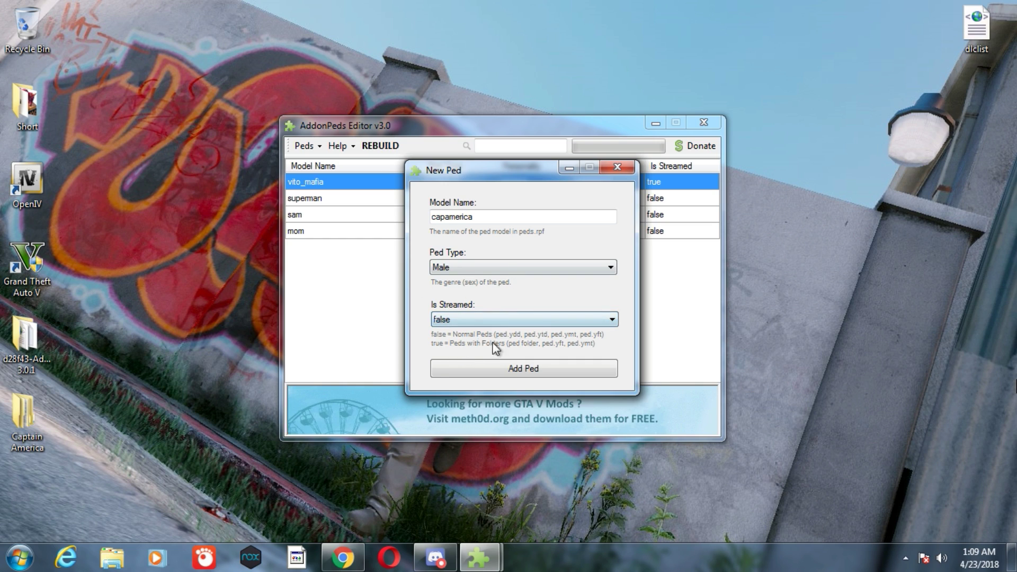
click(531, 373)
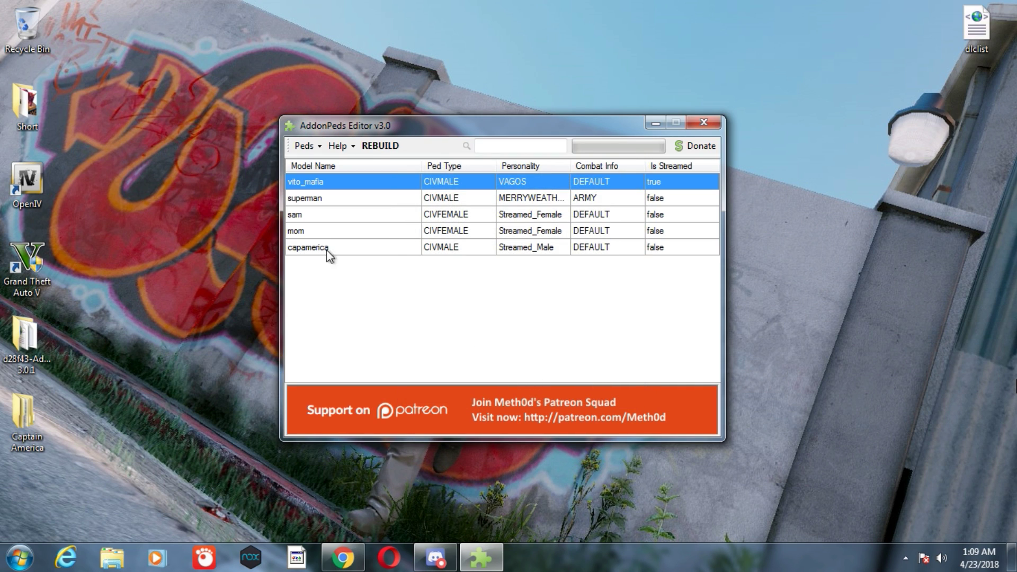
Rebuild the addon peds in AddonPeds Editor and dismiss the completion dialog.
click(304, 146)
click(305, 149)
click(380, 145)
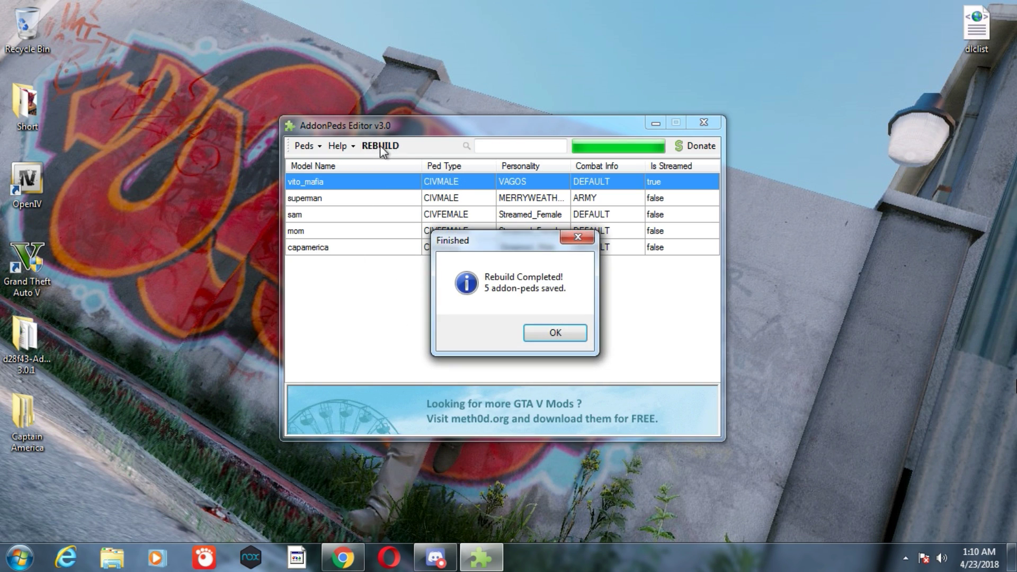
click(556, 337)
Close AddonPeds Editor and refresh the desktop.
click(702, 122)
right_click(452, 237)
click(500, 278)
right_click(501, 278)
click(535, 321)
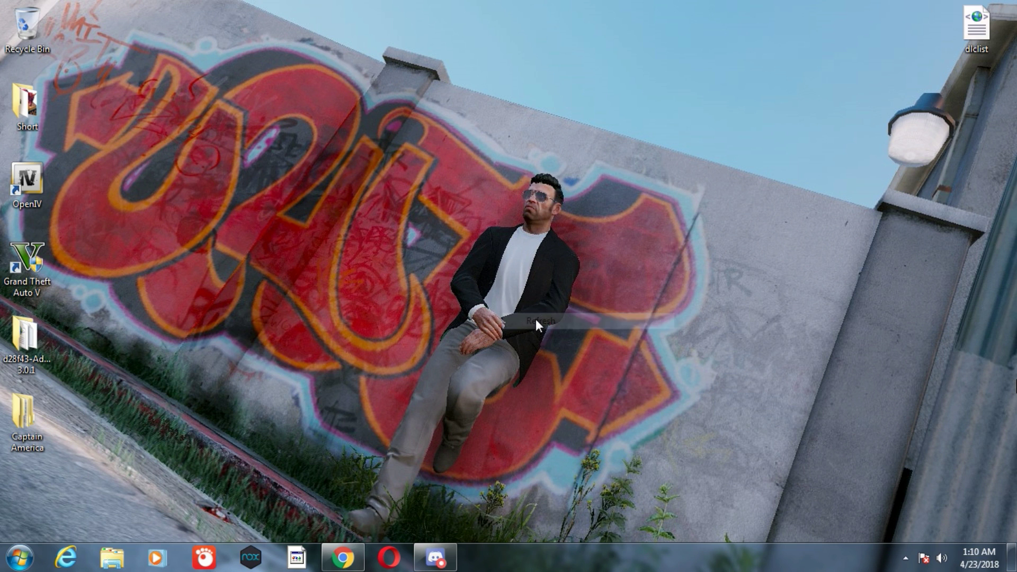
Launch Grand Theft Auto V and walk the character out of the building to the roadside on Elgin Ave.
double_click(35, 260)
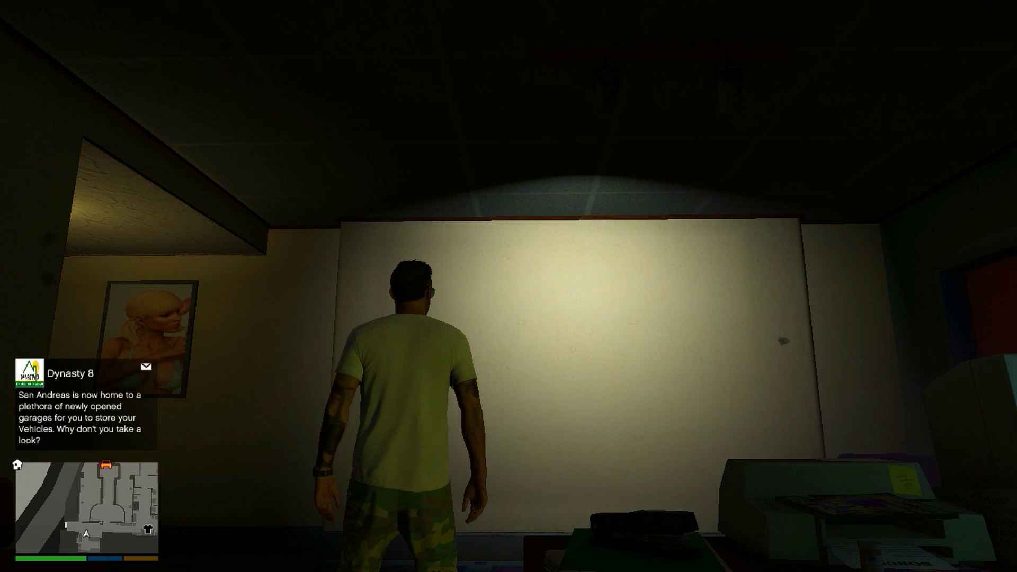
key(w)
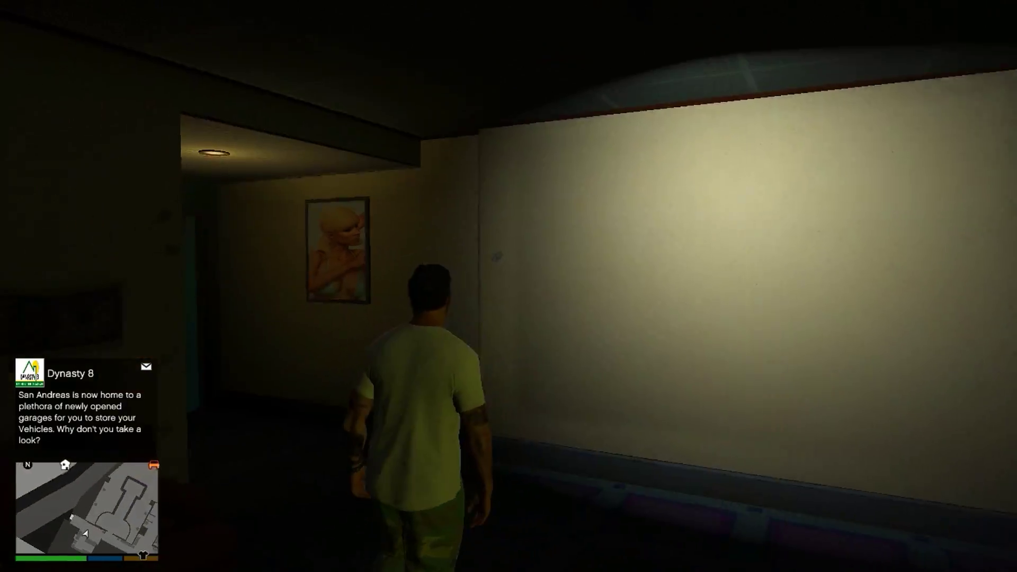
key(w)
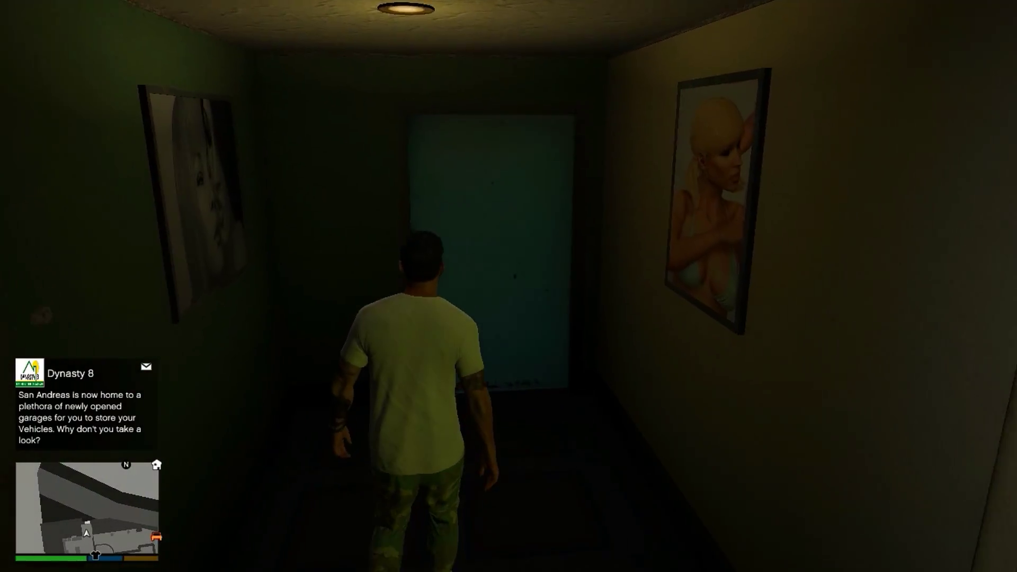
key(w)
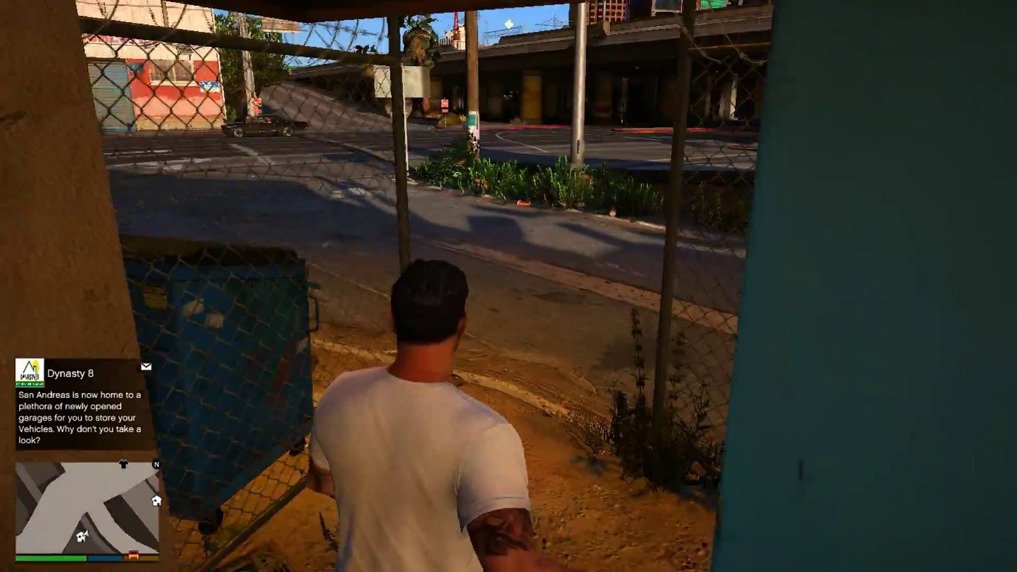
key(w)
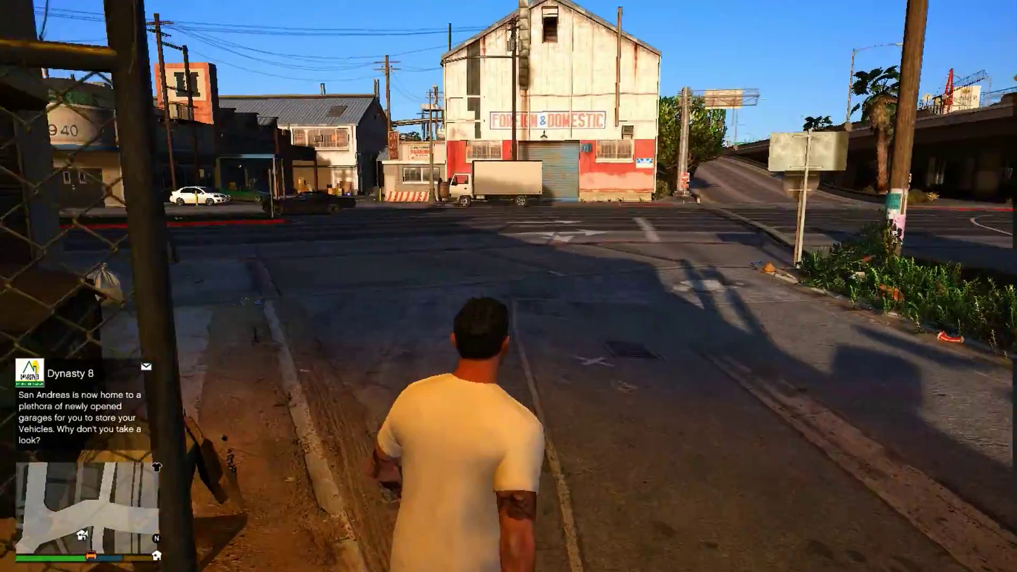
key(w)
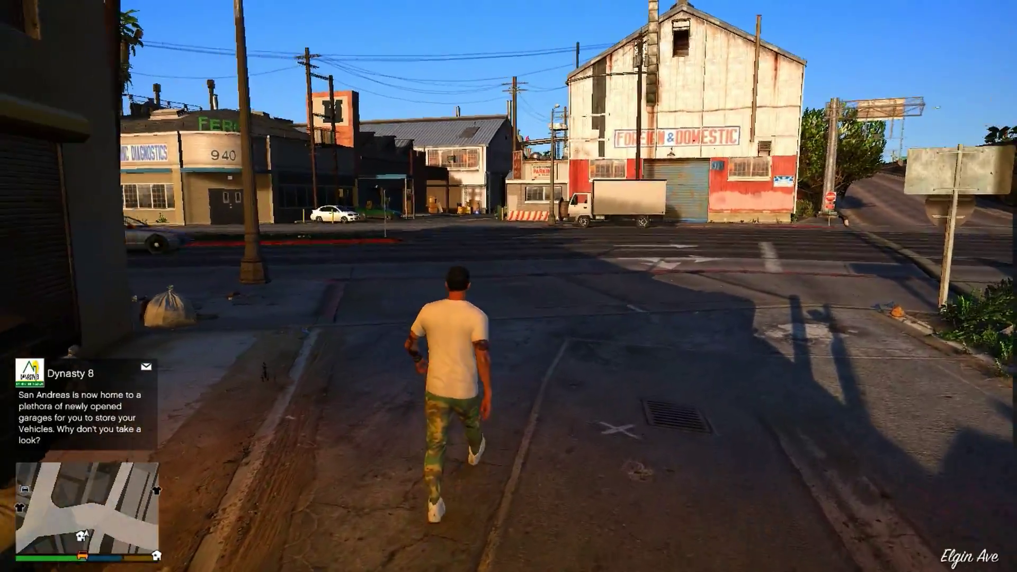
key(w)
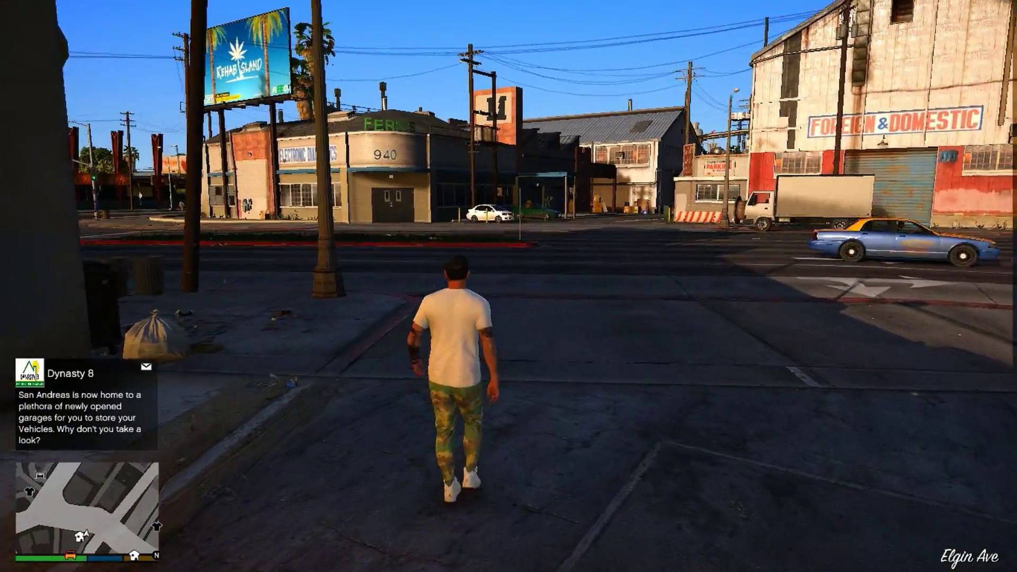
key(w)
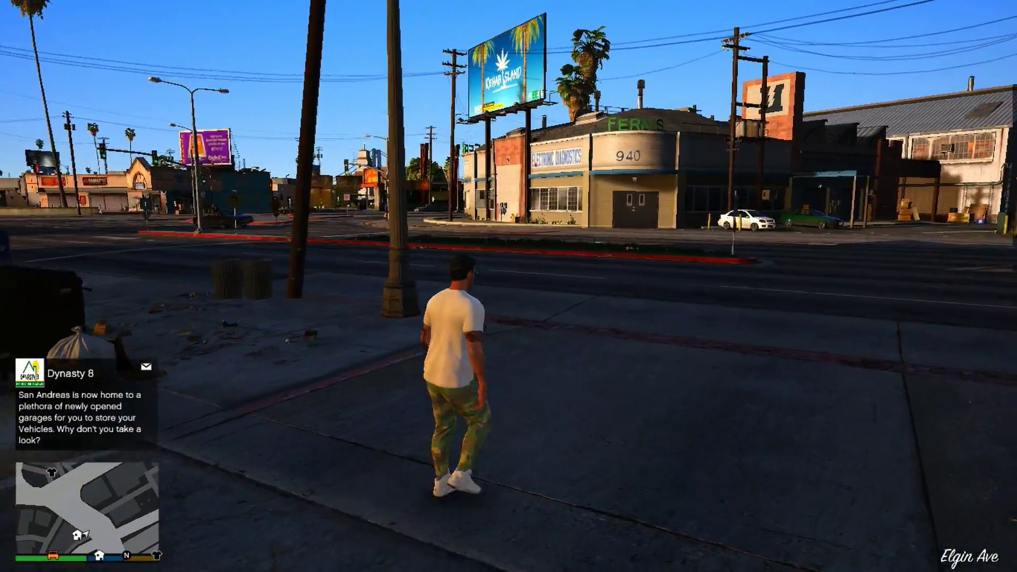
key(w)
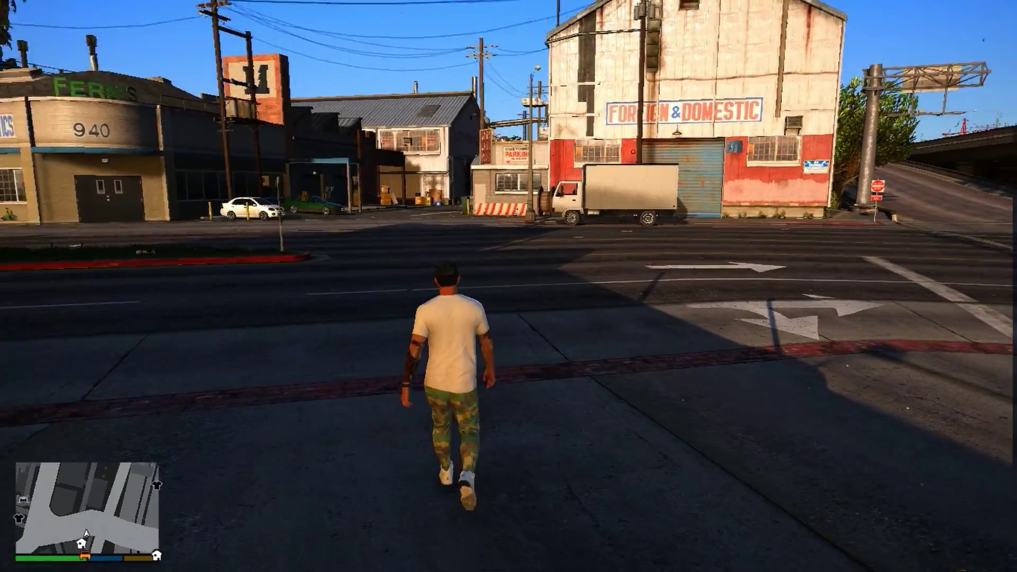
key(w)
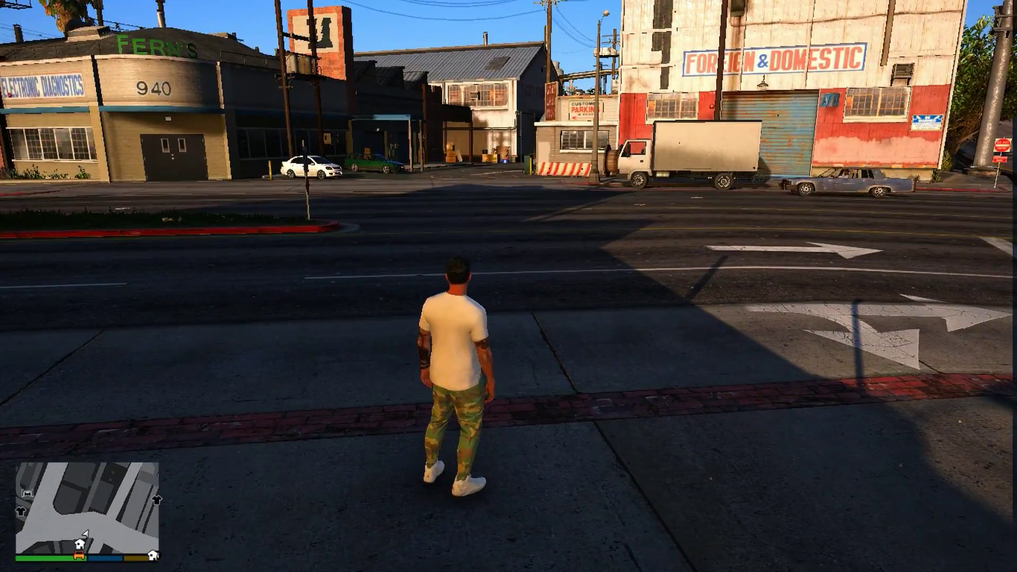
Switch to Chrome and bring up the AddonPeds 3.0 Read Me page.
key(alt+Tab)
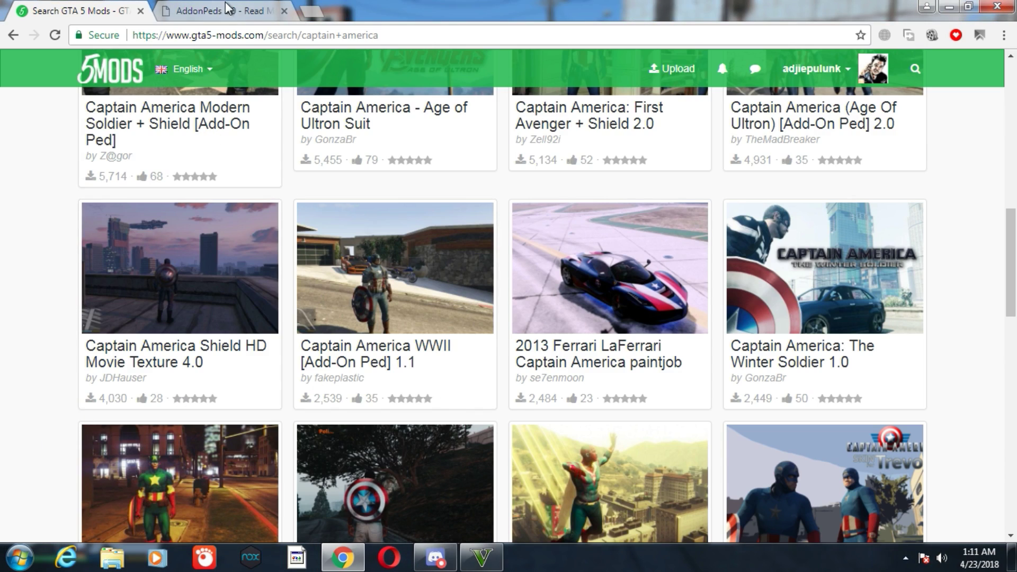
click(229, 10)
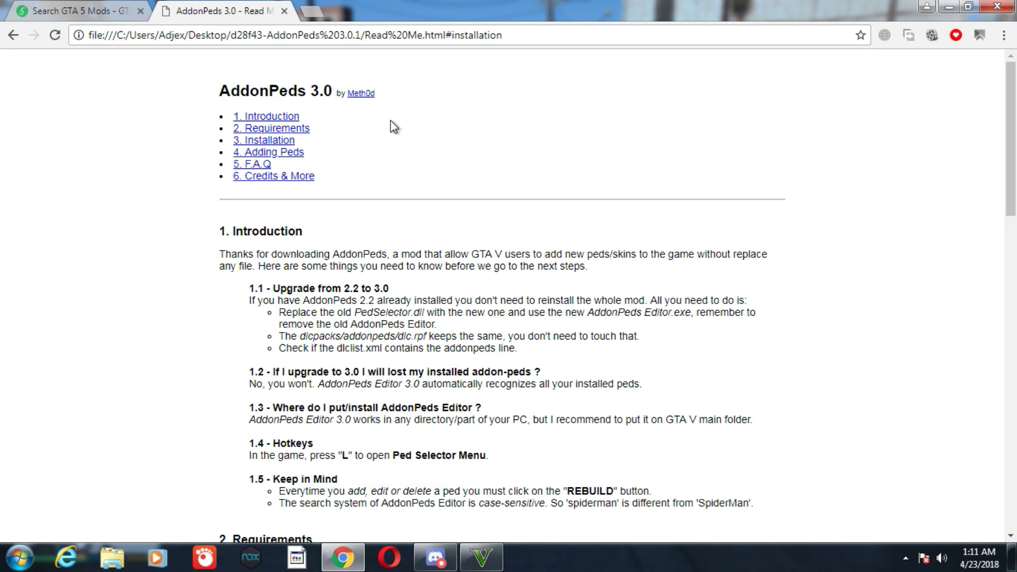
click(112, 558)
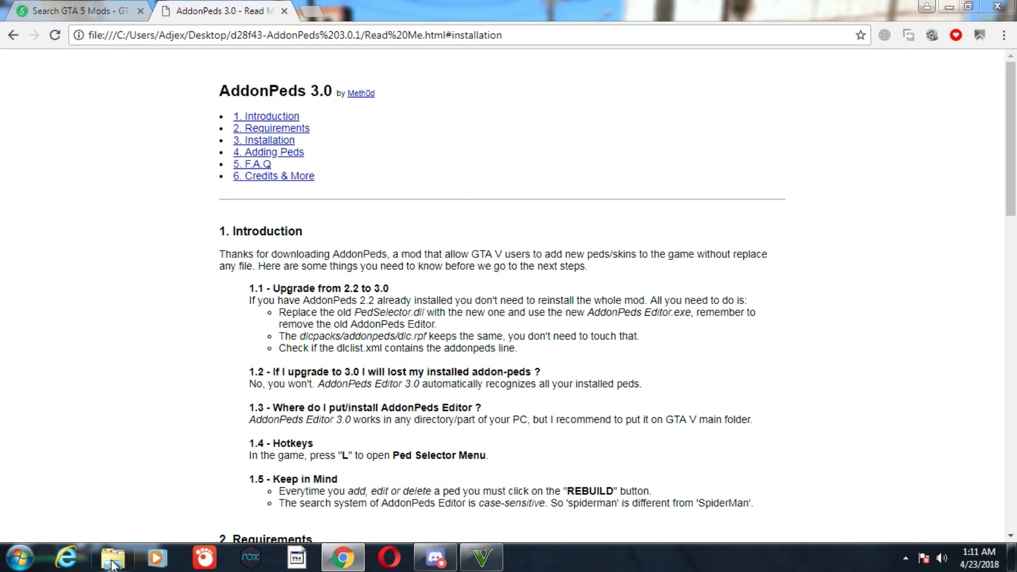
click(860, 98)
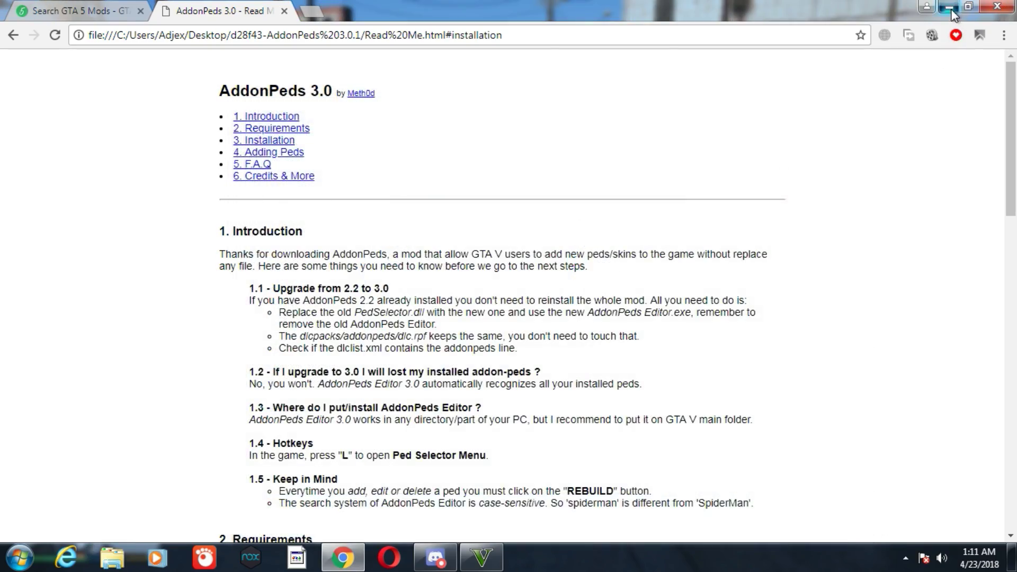
Open the d28f43-AddonPeds 3.0.1 desktop folder to locate the Read Me file, and close the folder window.
key(alt+Tab)
key(alt+Tab)
key(alt+Tab)
key(alt+Tab)
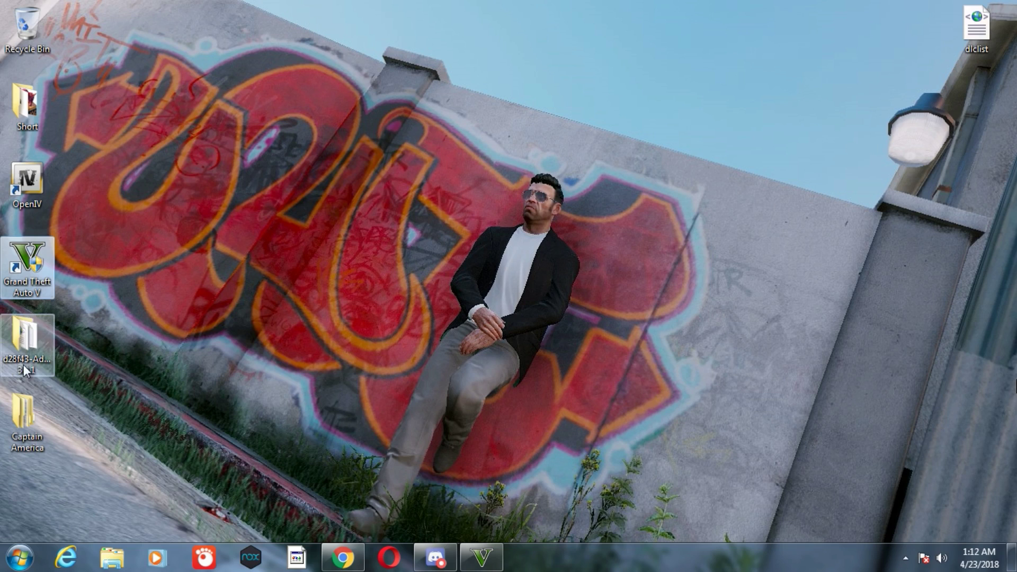
double_click(26, 345)
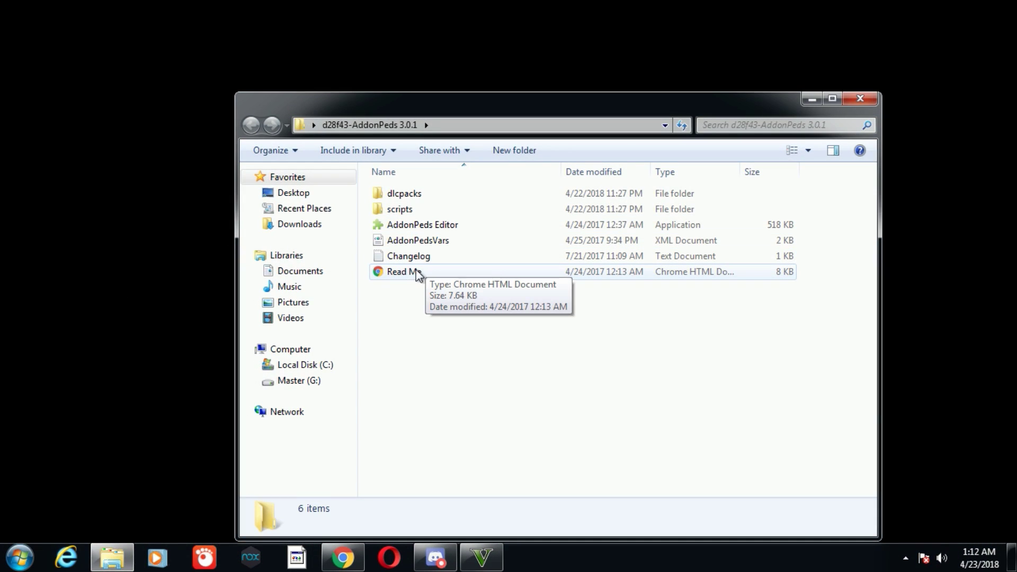
click(860, 98)
Return to the AddonPeds Read Me in Chrome and highlight section 1.4 on hotkeys for the Ped Selector Menu.
key(alt+Tab)
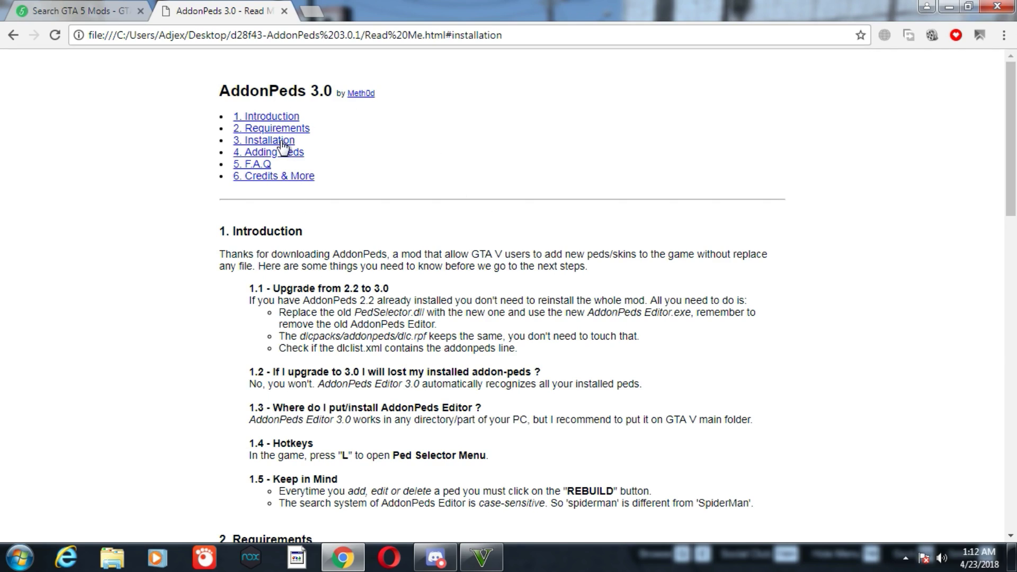
scroll(461, 355, down, 3)
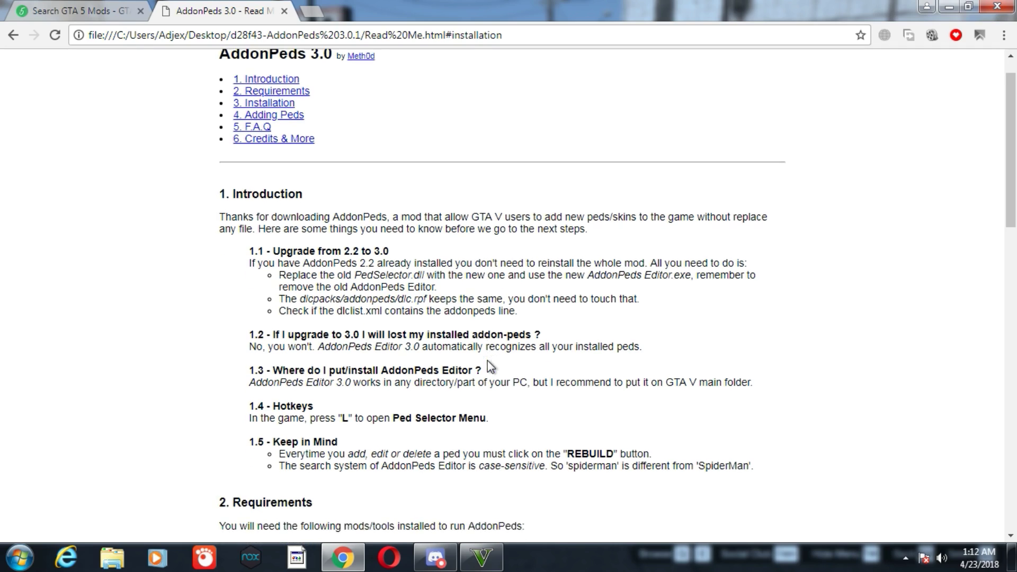
drag(271, 294, 549, 316)
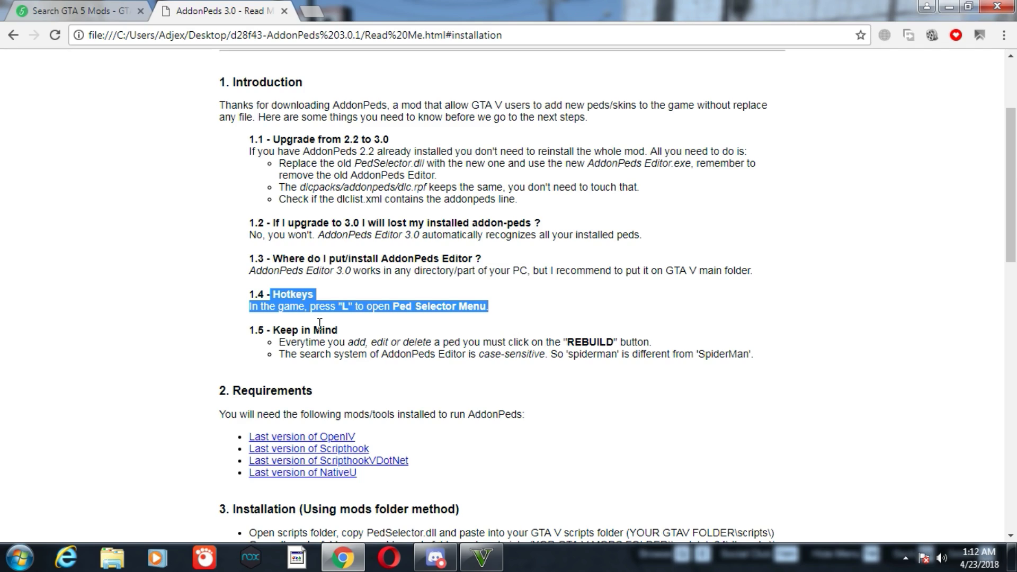
click(559, 314)
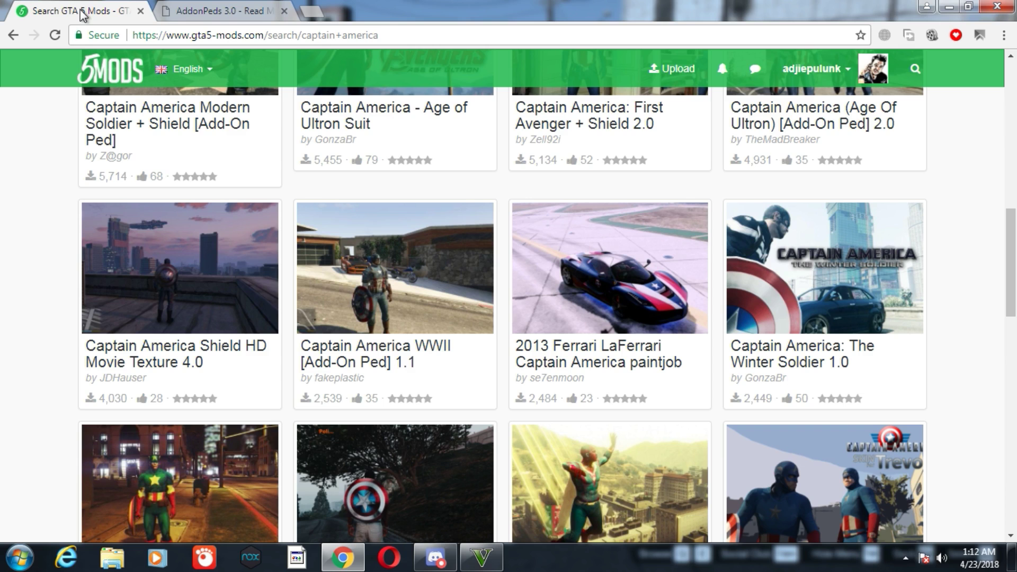
key(ctrl+Tab)
Switch back to Grand Theft Auto V, leave the pause menu and open the Ped Selector menu.
click(949, 7)
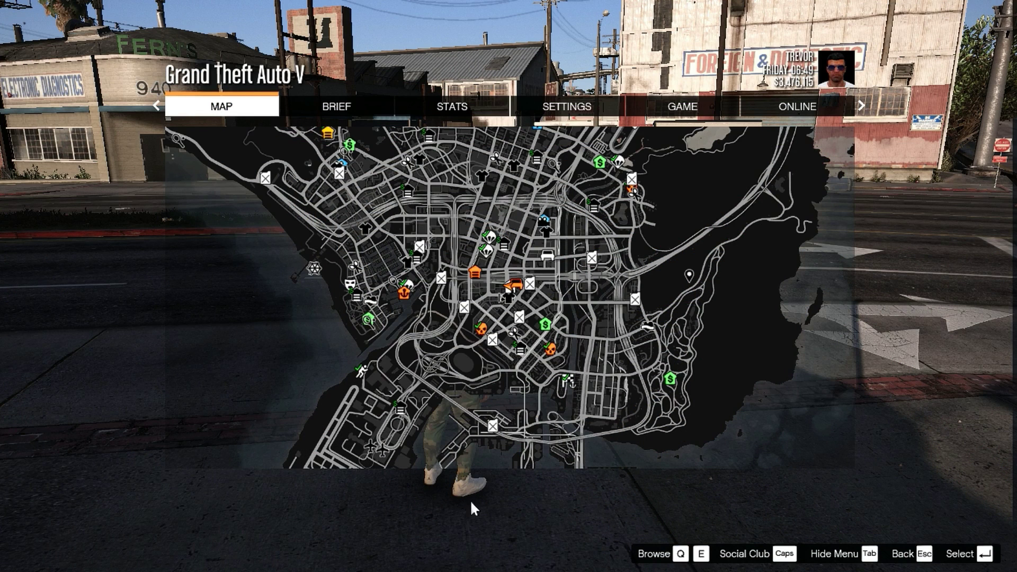
key(Escape)
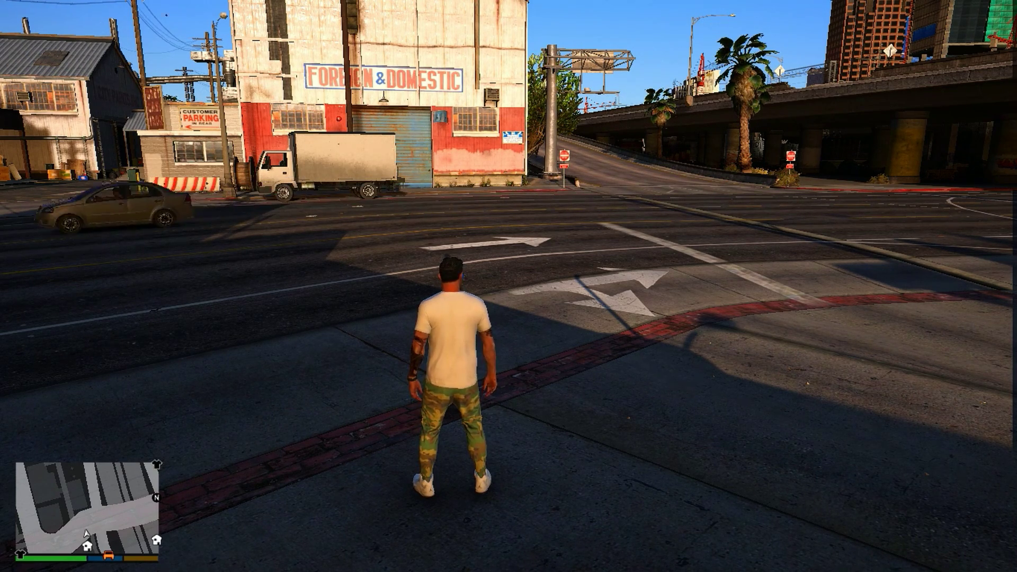
key(F7)
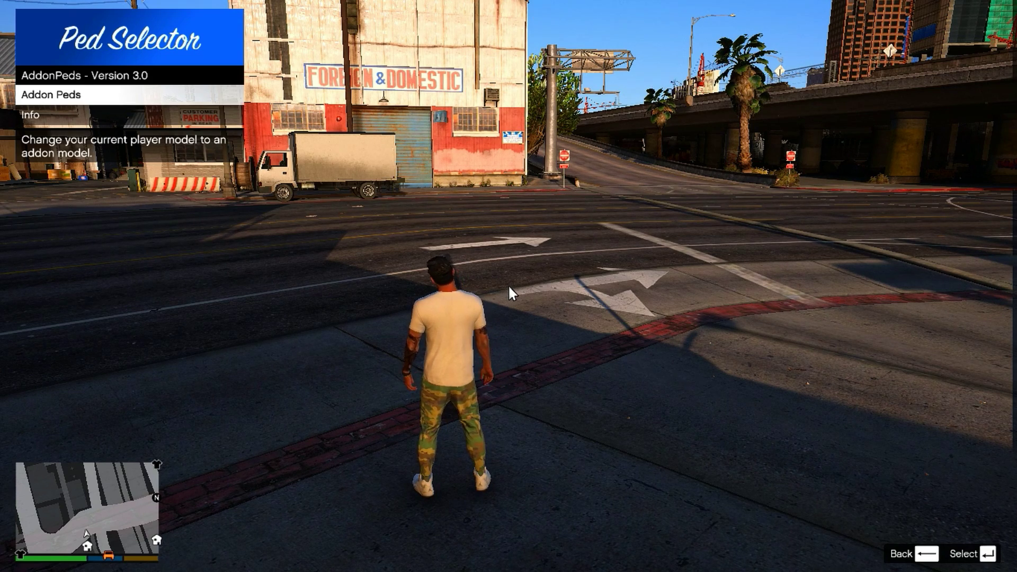
Open the Addon Peds list, highlight capamerica and turn the character around to show the current player model.
key(Return)
key(Down)
key(Down)
key(Down)
key(Down)
key(Down)
key(Down)
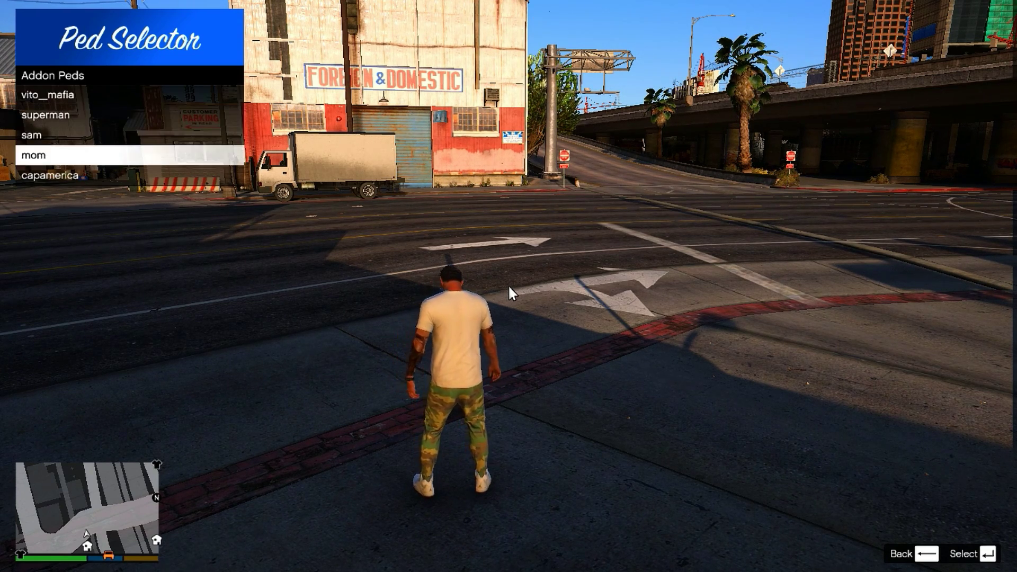
key(Down)
key(Down)
key(Down)
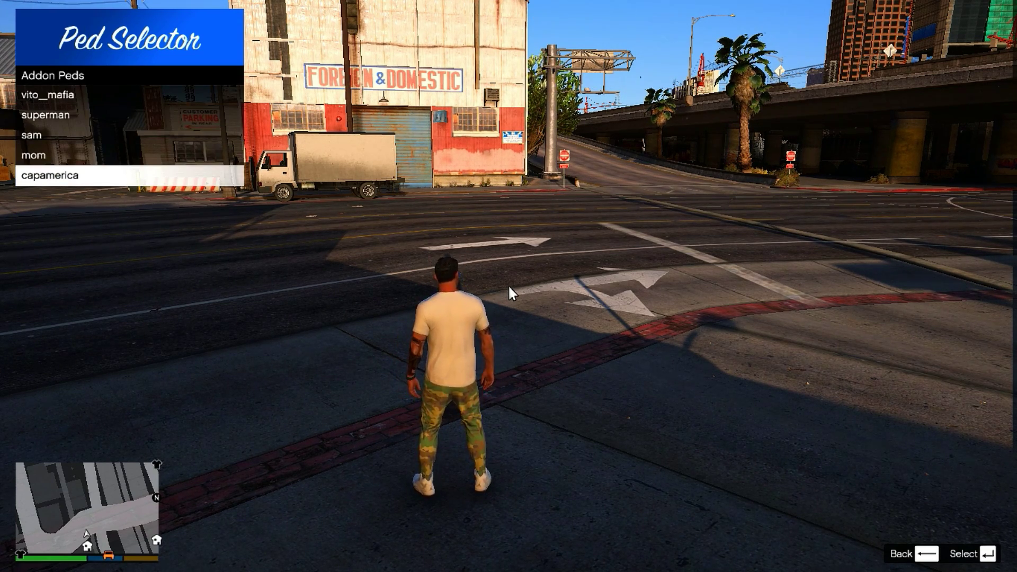
key(s)
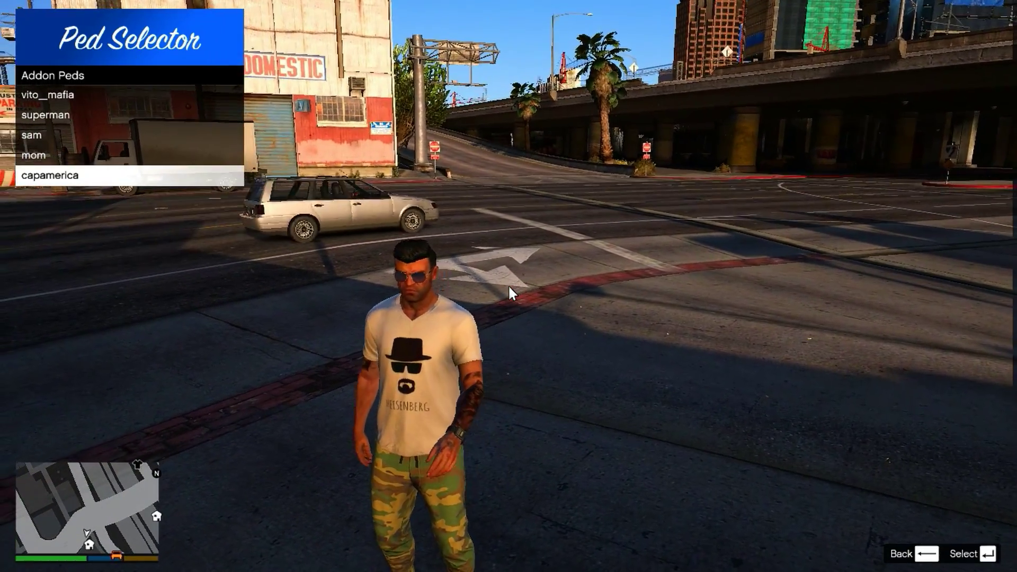
key(w)
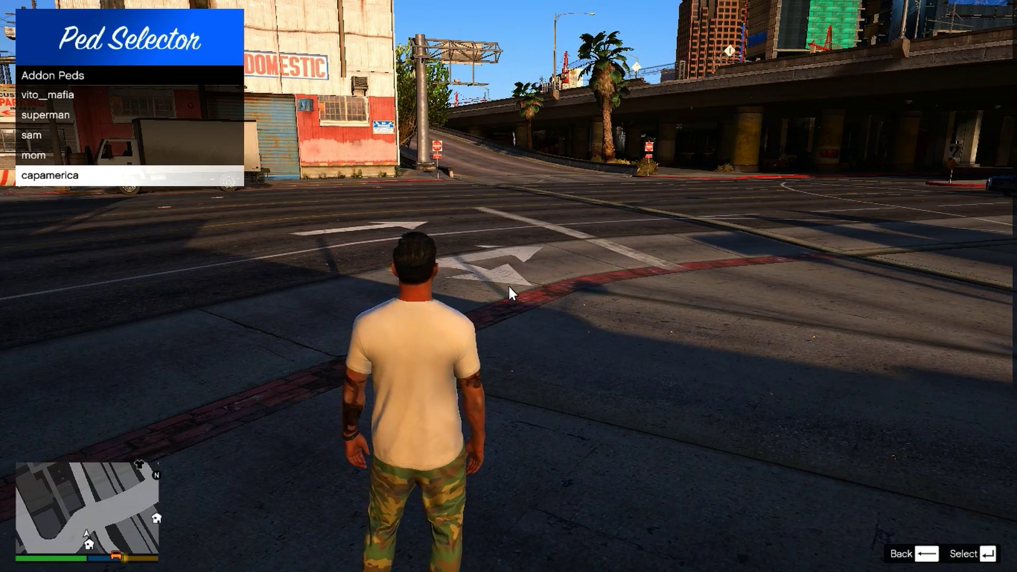